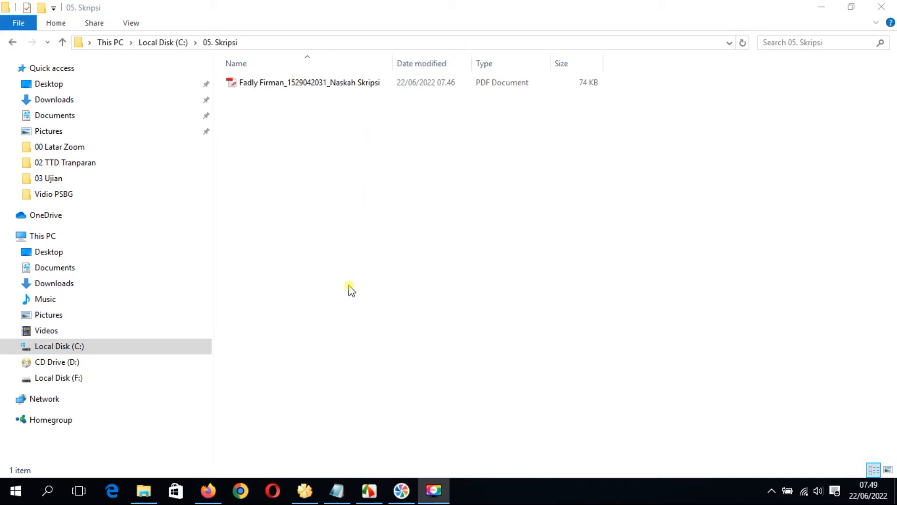
left_click(47, 490)
type("Pdf")
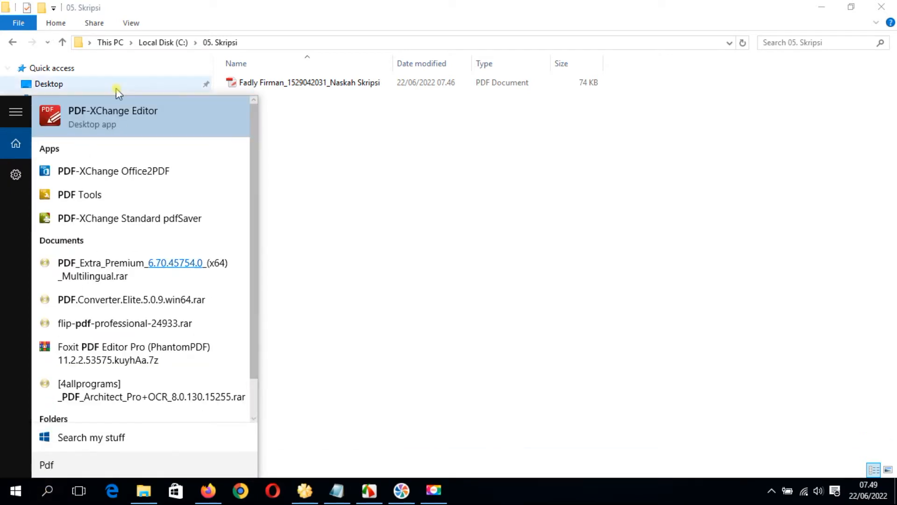
left_click(108, 122)
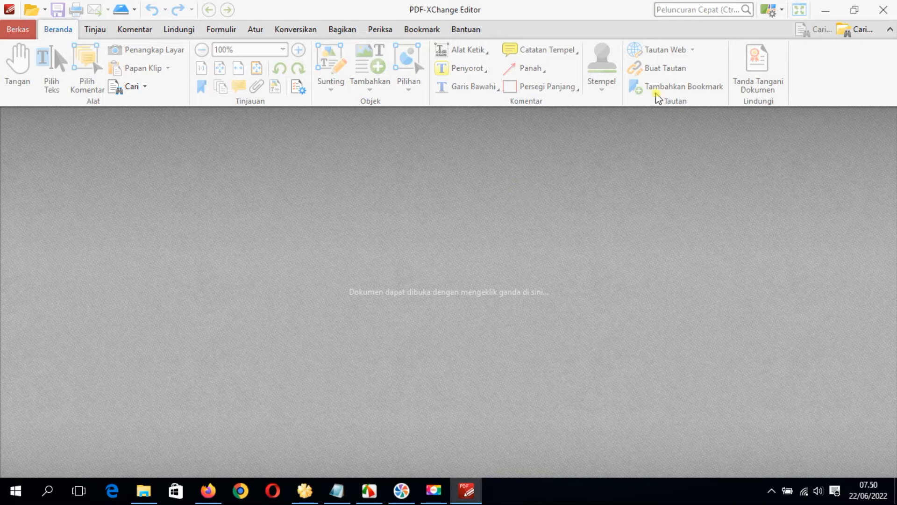
left_click(886, 13)
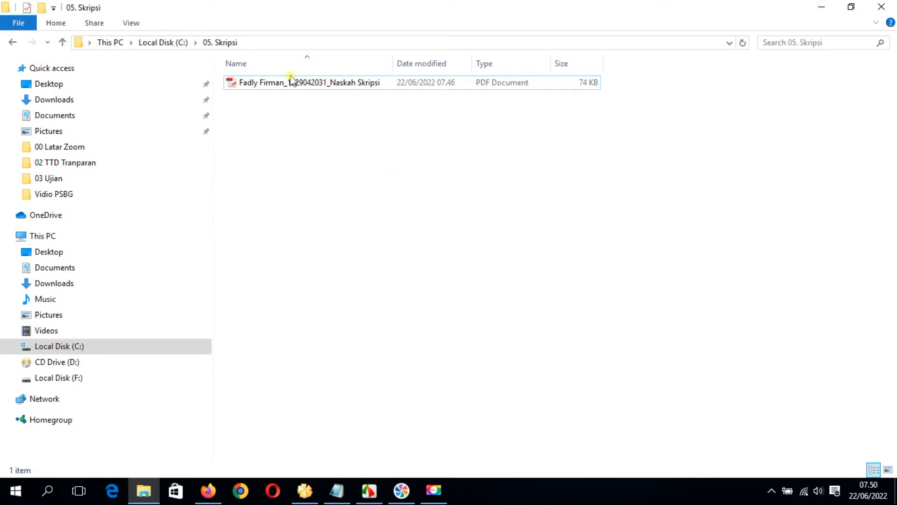
double_click(281, 87)
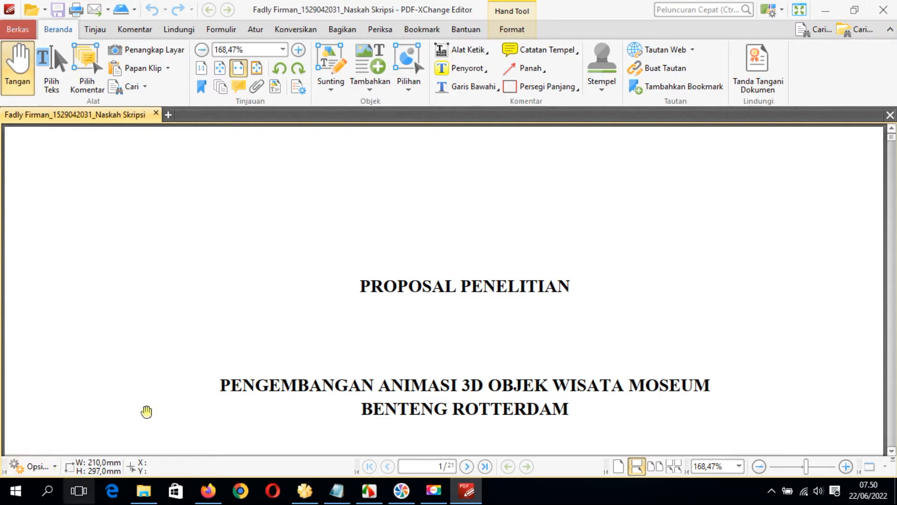
left_click(49, 492)
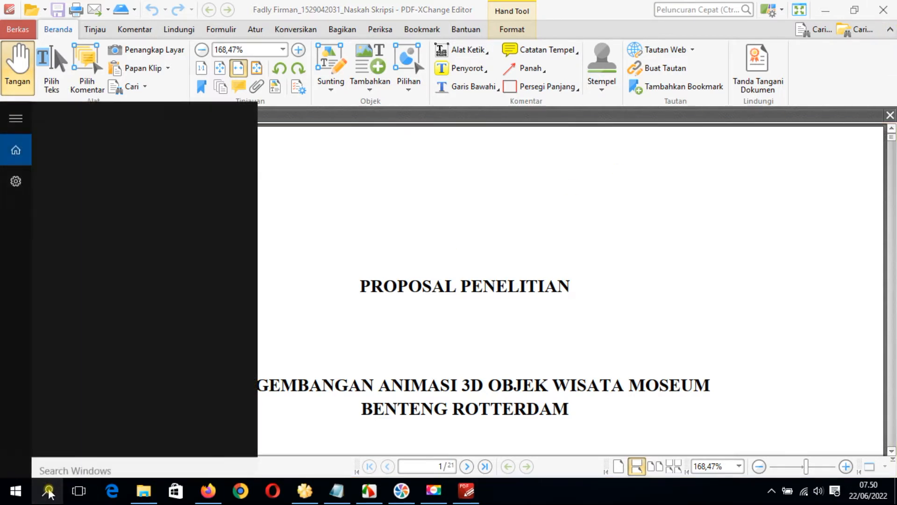
left_click(887, 11)
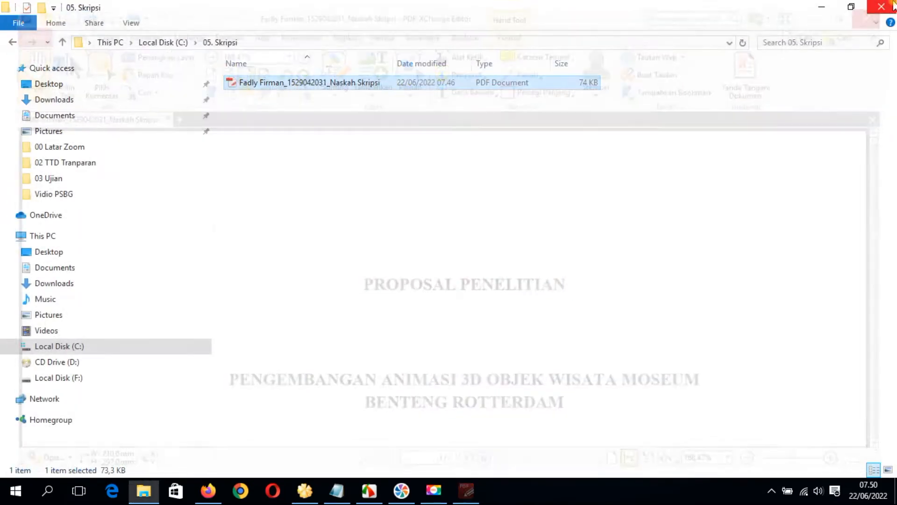
left_click(50, 492)
left_click(49, 492)
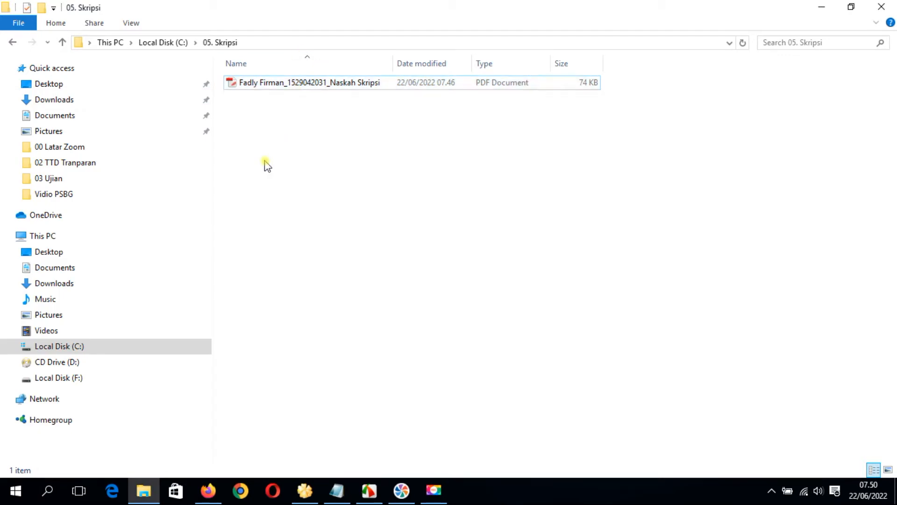
Search Windows for Pdf and launch PDF-XChange Editor
left_click(47, 492)
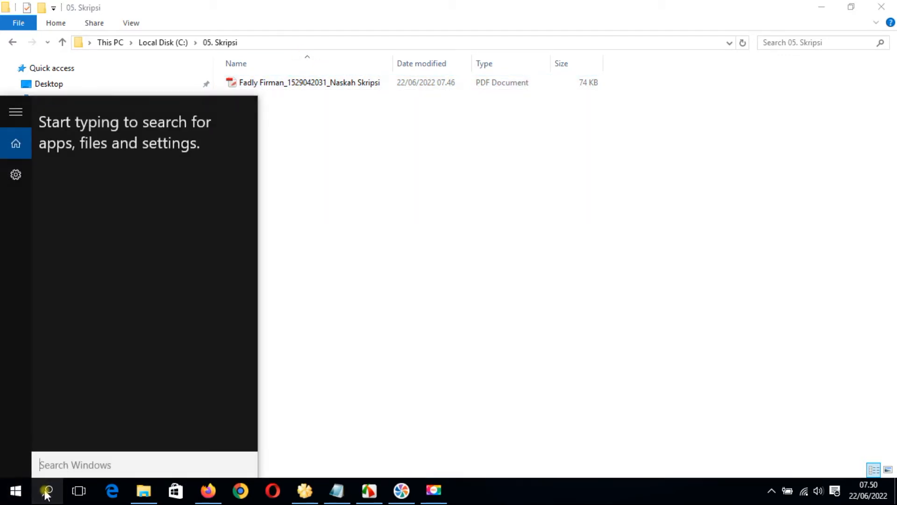
type("Pdf")
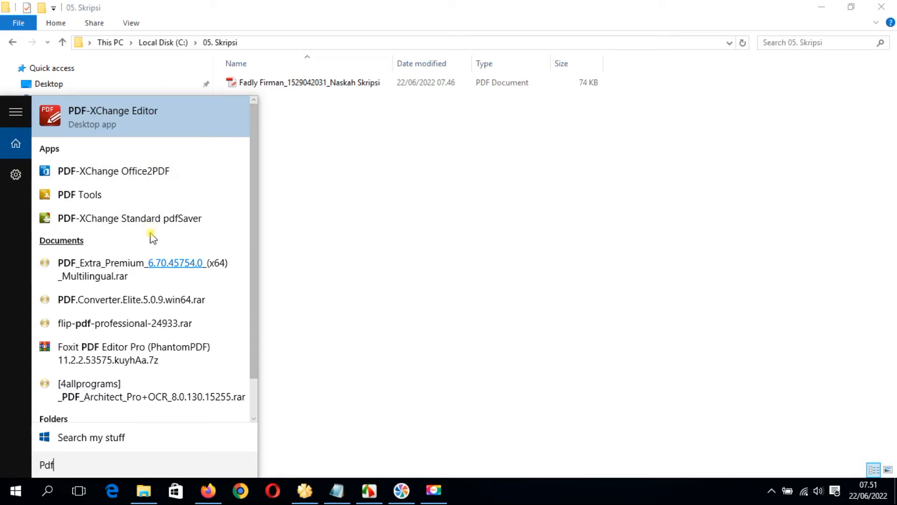
left_click(120, 117)
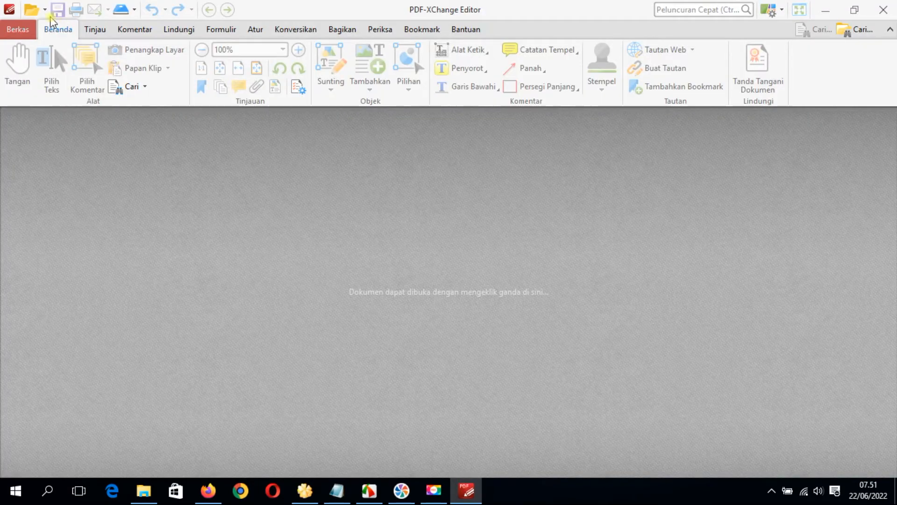
Open the Naskah Skripsi PDF from the 05. Skripsi folder on Local Disk (C:)
left_click(30, 12)
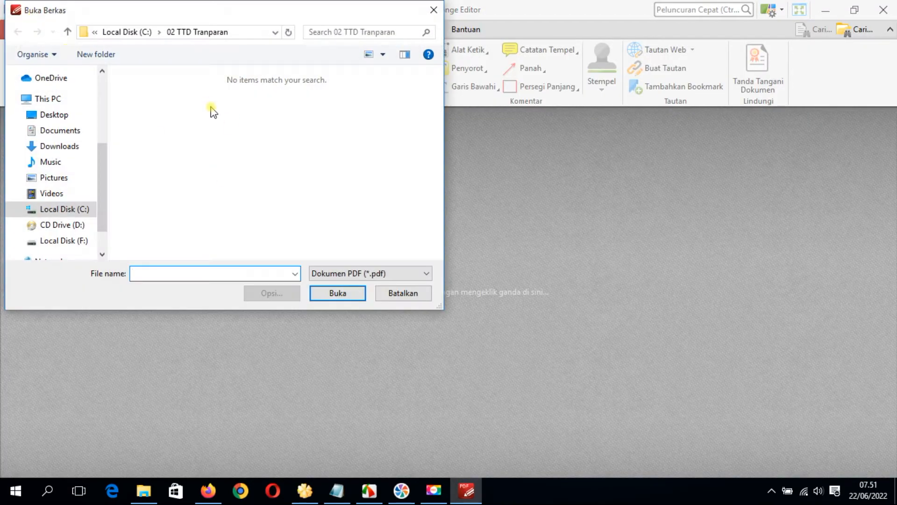
left_click(73, 211)
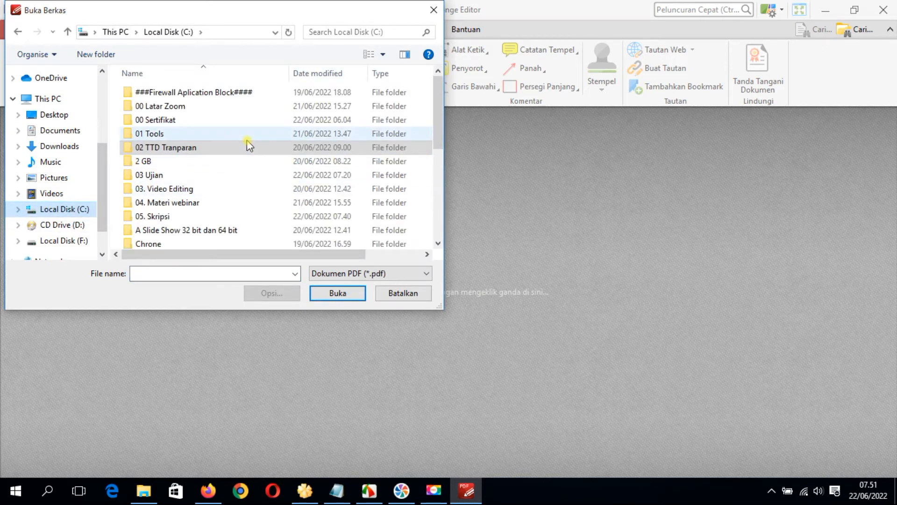
double_click(161, 217)
double_click(201, 94)
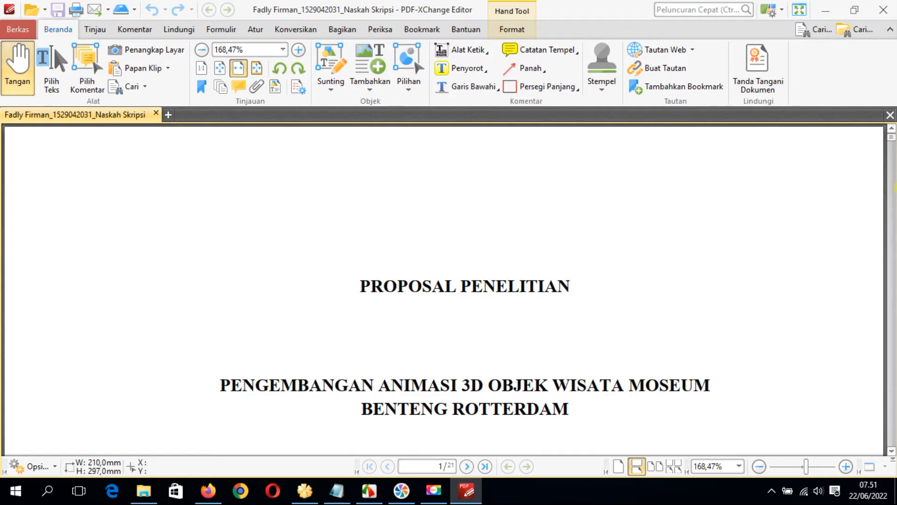
Look through the cover, table of contents and first page of BAB I, comparing the PDF page positions with the printed page numbers
left_click_drag(892, 145, 892, 143)
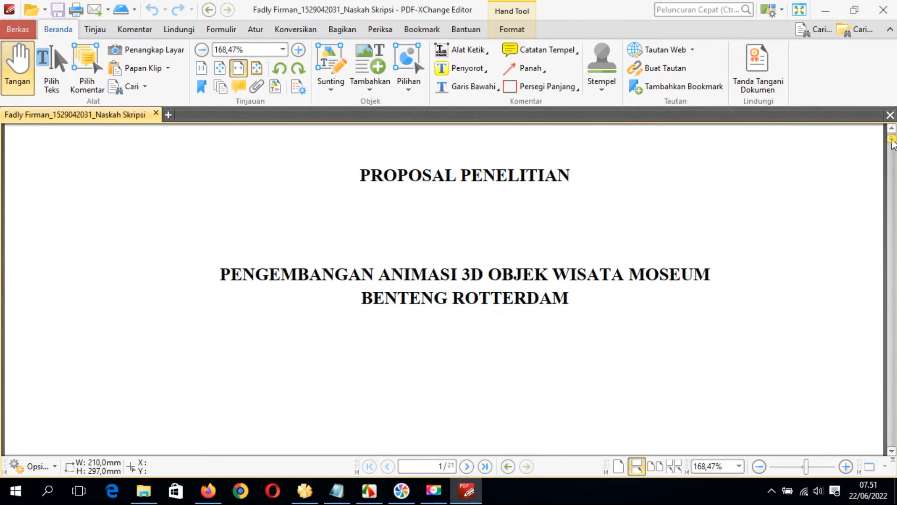
mouse_move(893, 143)
left_mouse_down()
mouse_move(893, 163)
mouse_move(893, 155)
left_mouse_up()
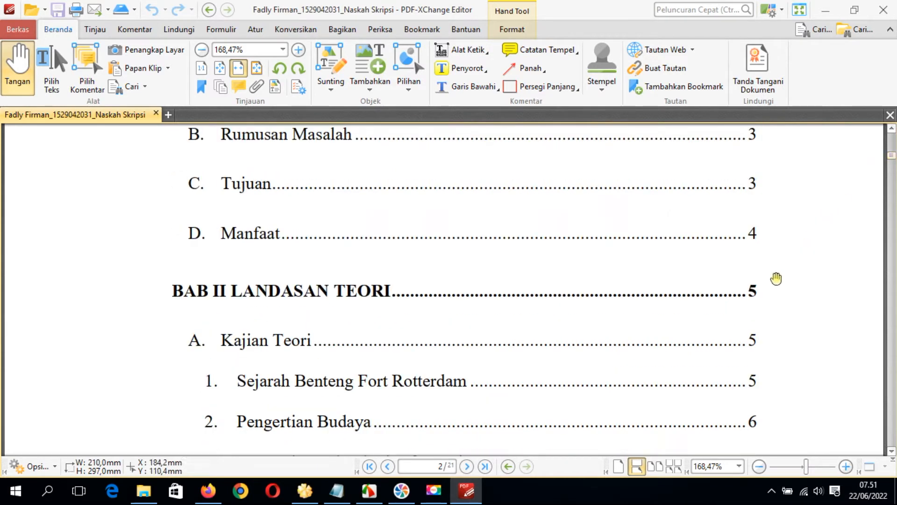
mouse_move(893, 155)
left_mouse_down()
mouse_move(892, 164)
mouse_move(892, 138)
left_mouse_up()
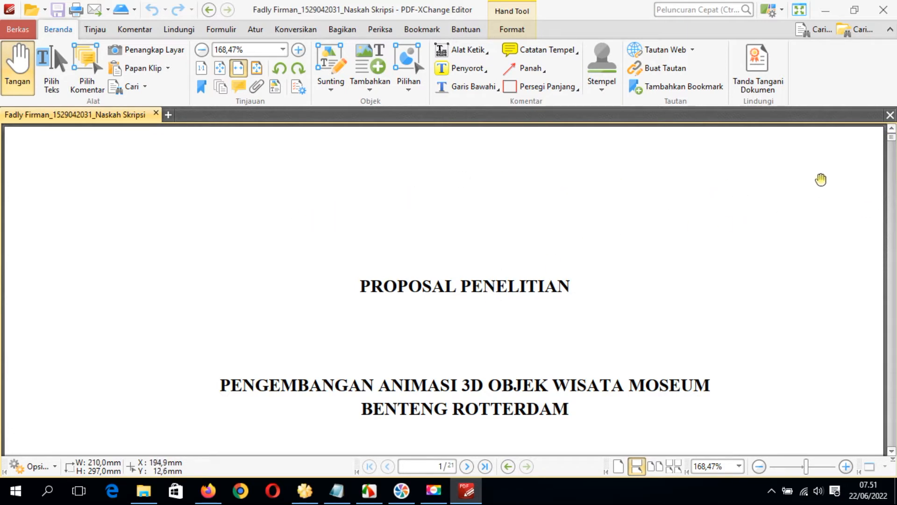
left_click_drag(892, 140, 893, 156)
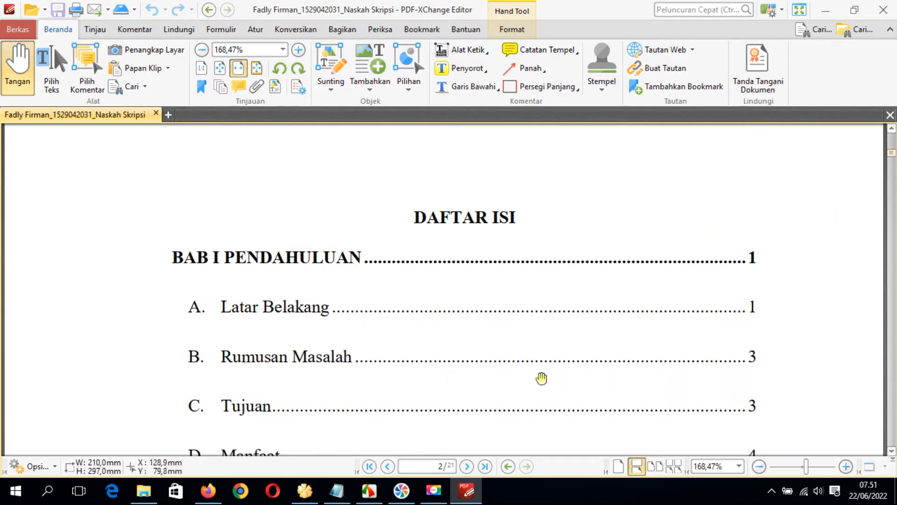
left_click(444, 466)
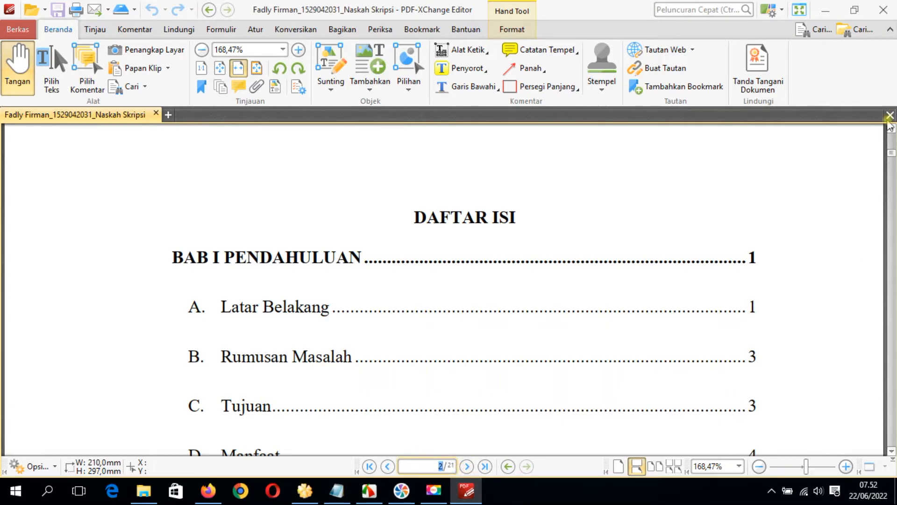
left_click_drag(891, 156, 894, 183)
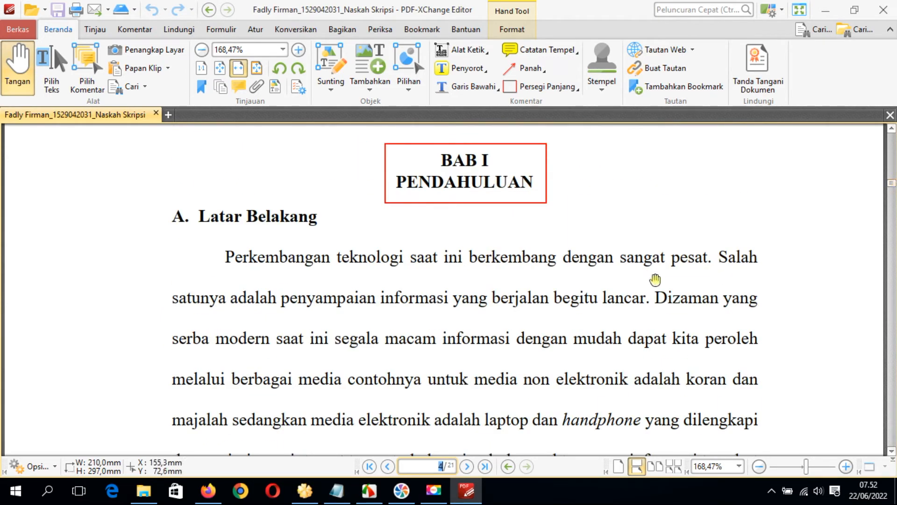
left_click(440, 464)
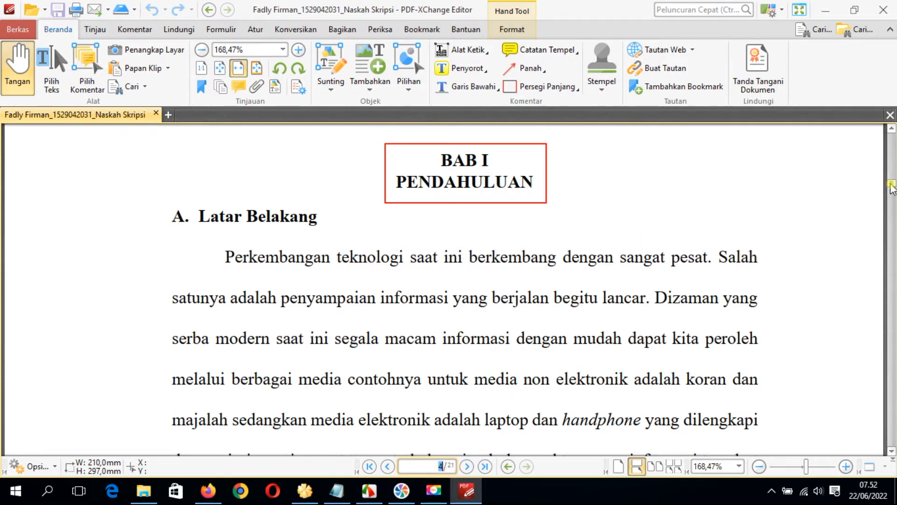
left_click_drag(891, 184, 890, 192)
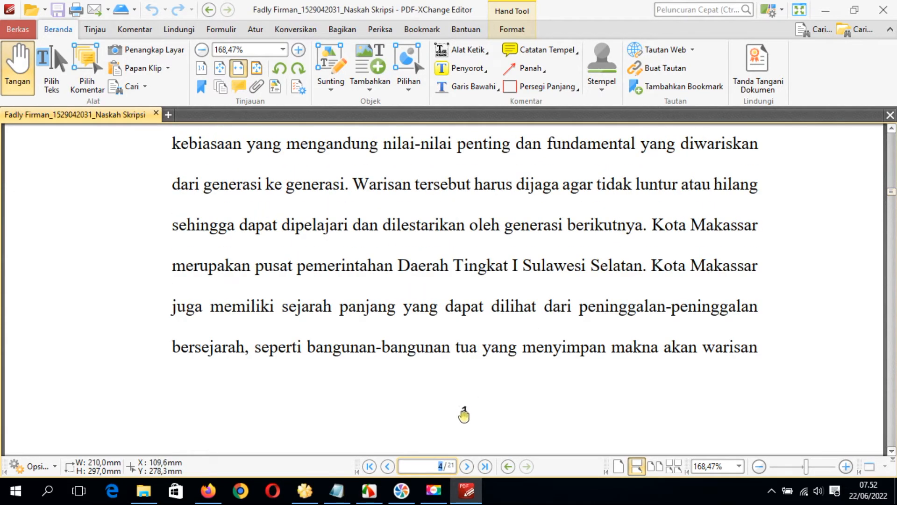
left_click_drag(892, 192, 894, 78)
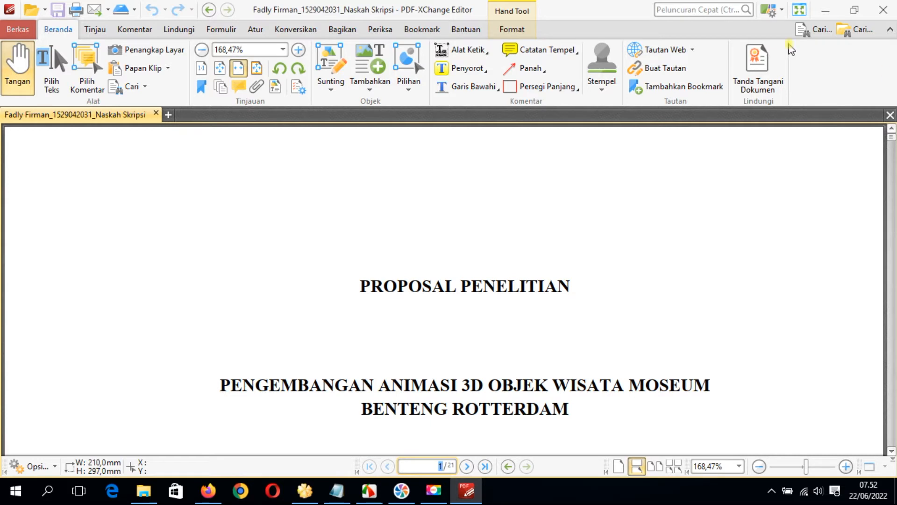
left_click(96, 30)
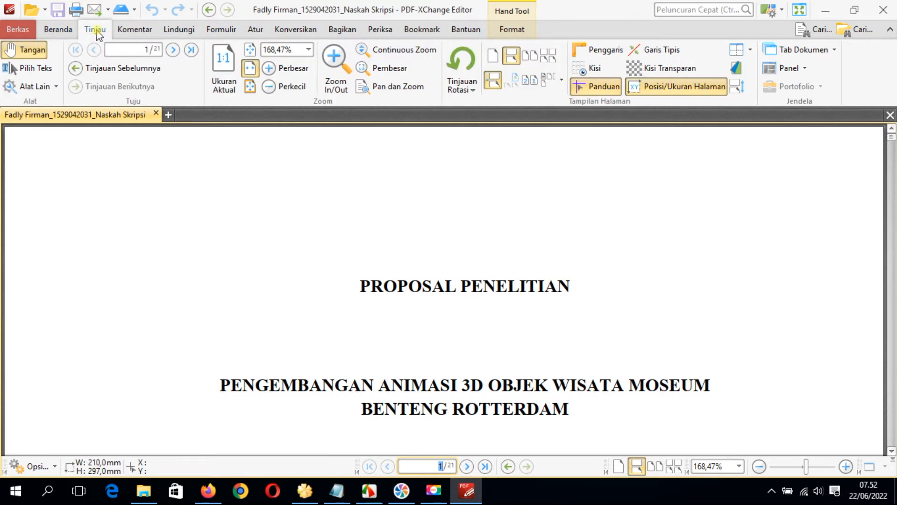
left_click(826, 470)
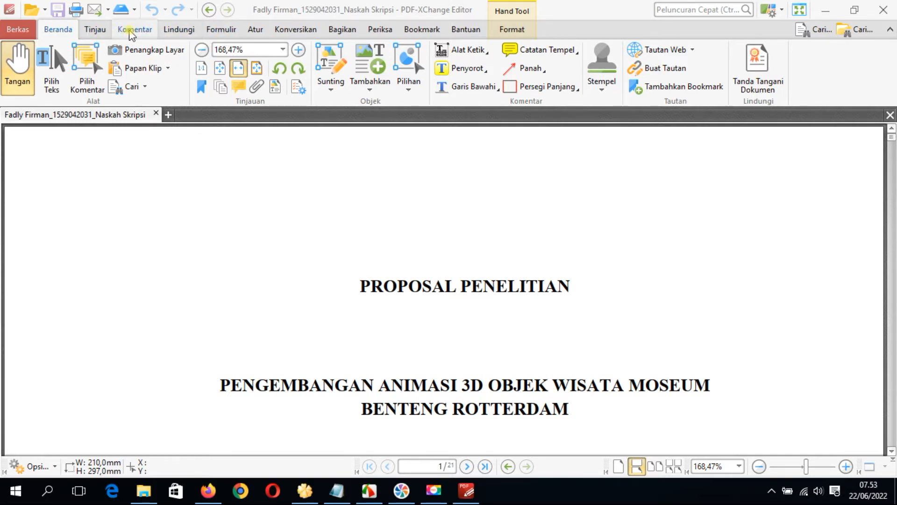
left_click(98, 32)
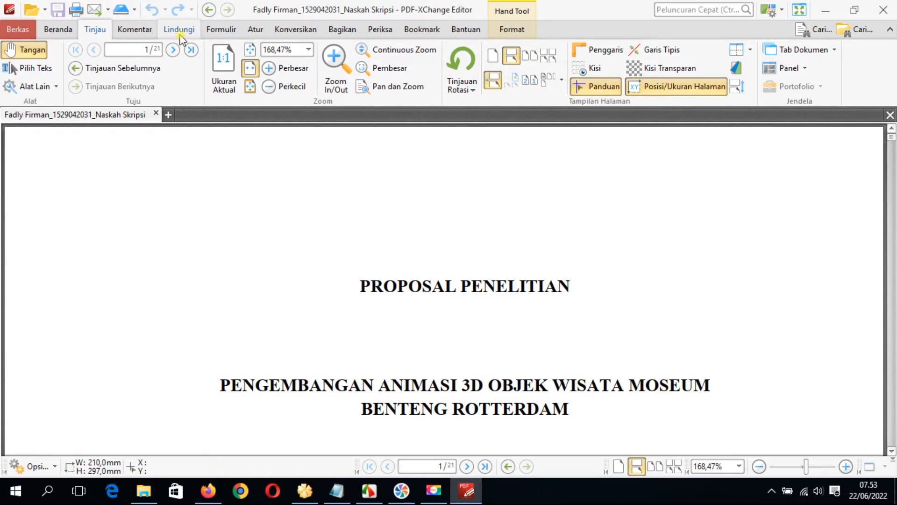
left_click(136, 30)
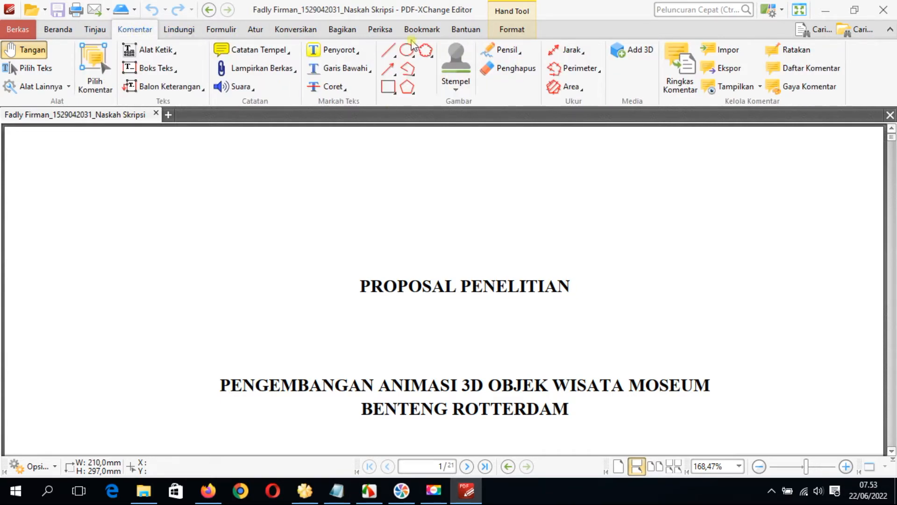
left_click(178, 31)
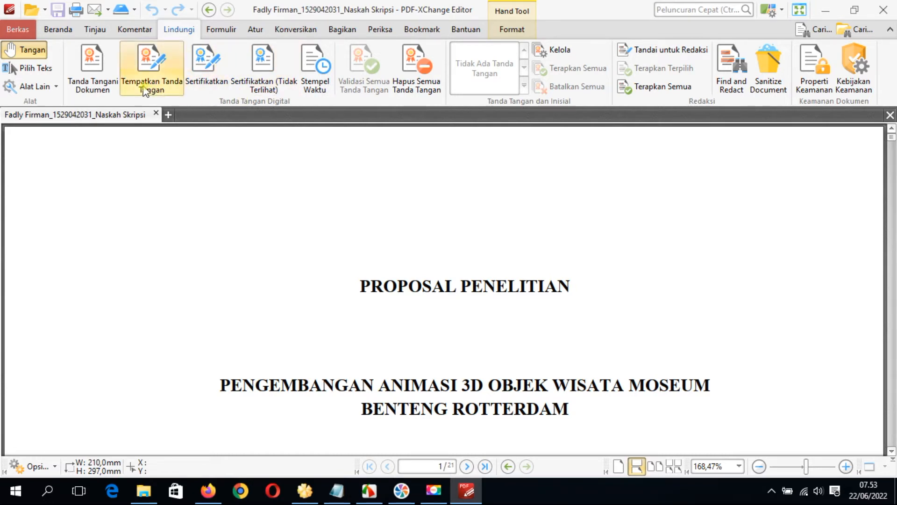
left_click(219, 31)
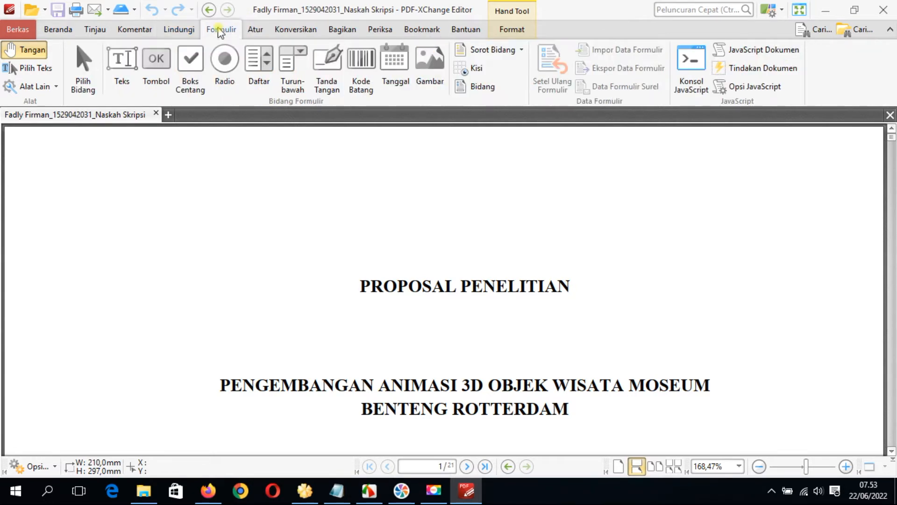
left_click(257, 34)
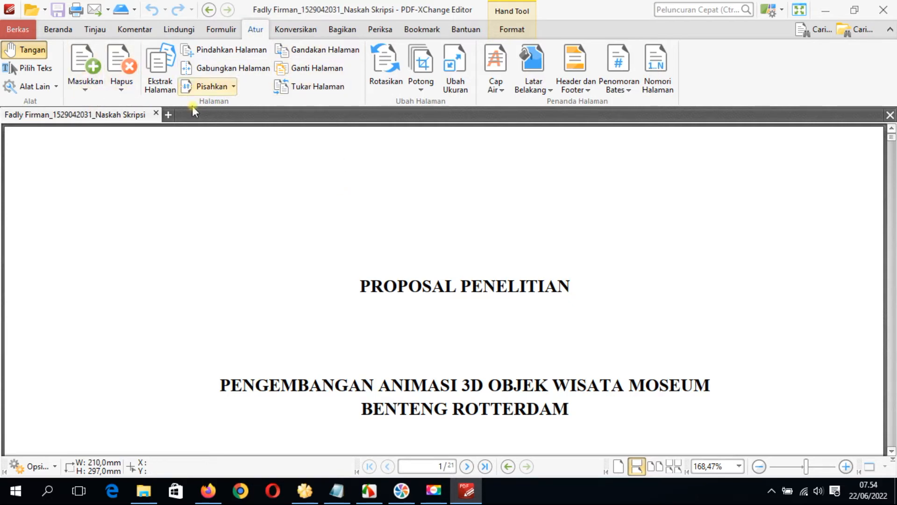
left_click(301, 32)
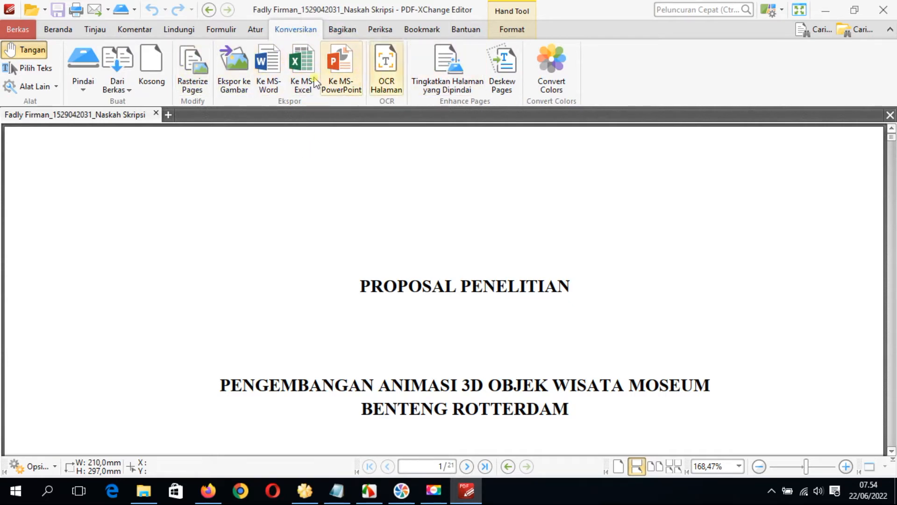
left_click(332, 28)
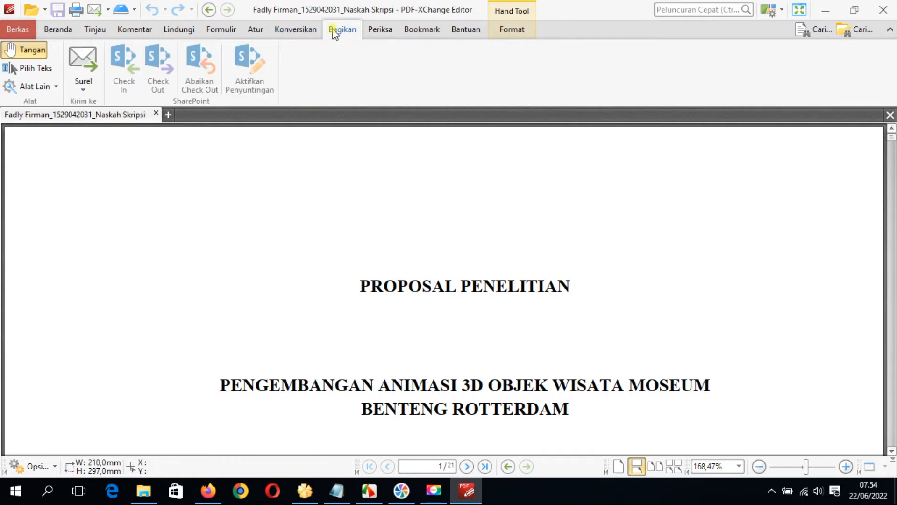
left_click(388, 30)
left_click(419, 28)
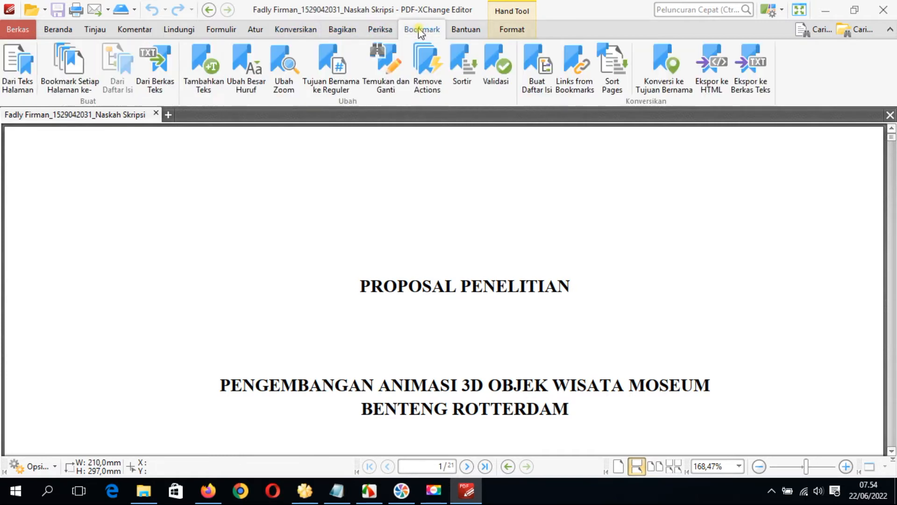
left_click(468, 30)
left_click(507, 33)
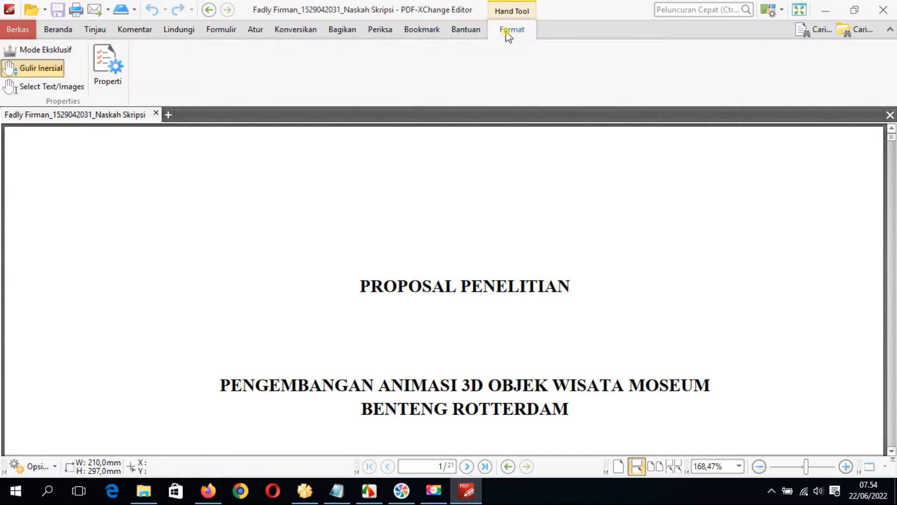
Delete pages 1-3, the front matter before BAB I, from the thesis manuscript
left_click(248, 29)
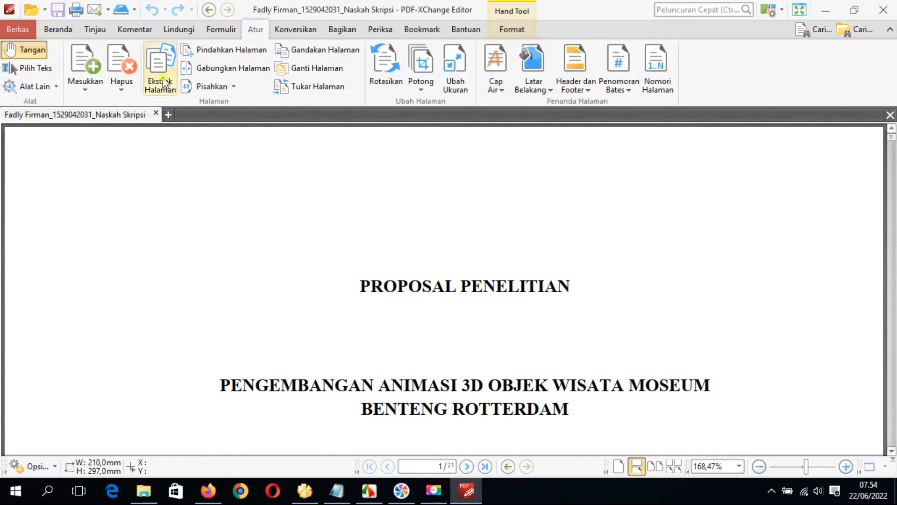
left_click(122, 90)
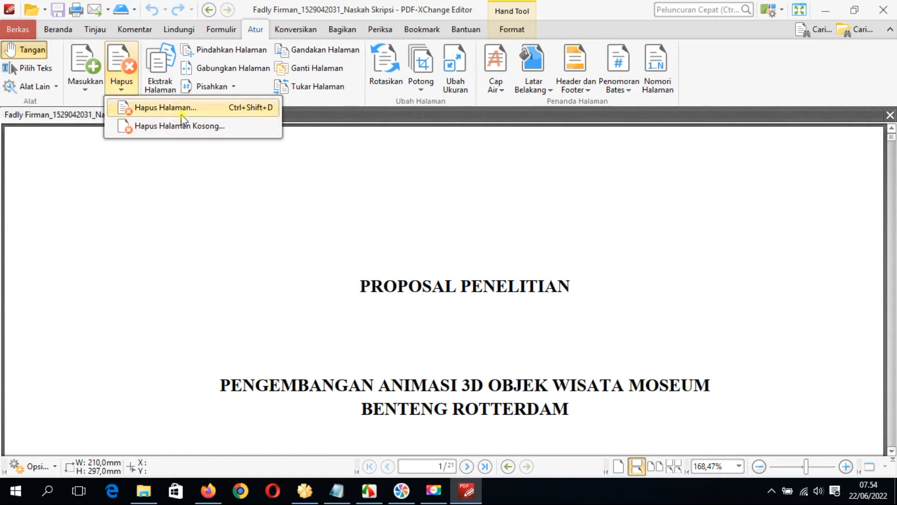
left_click(194, 110)
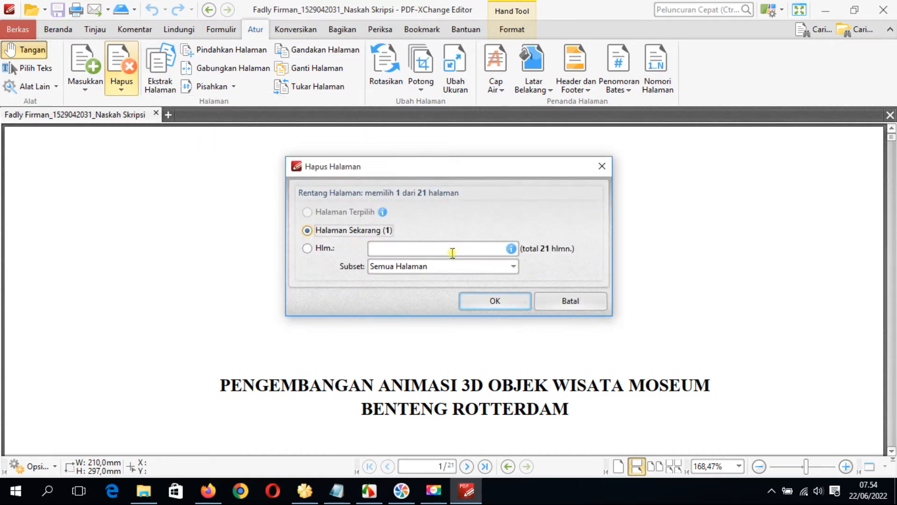
left_click(307, 248)
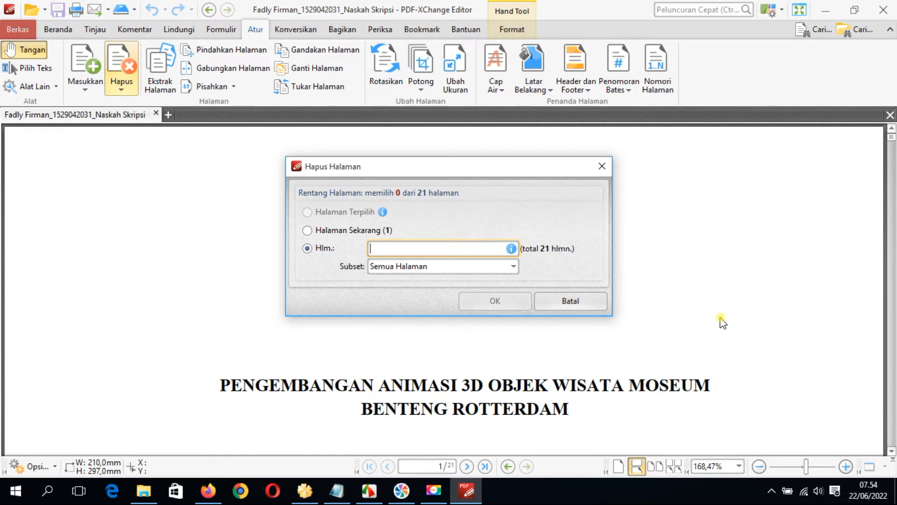
type("-3")
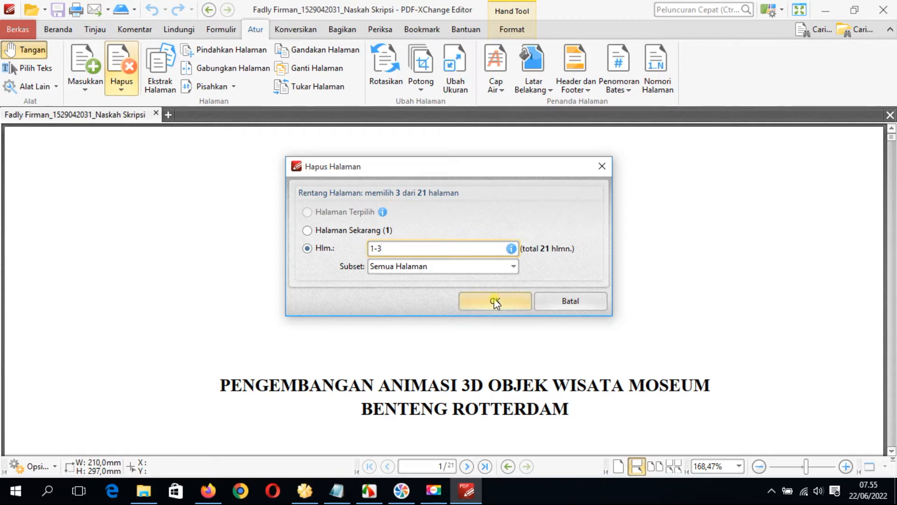
left_click(481, 295)
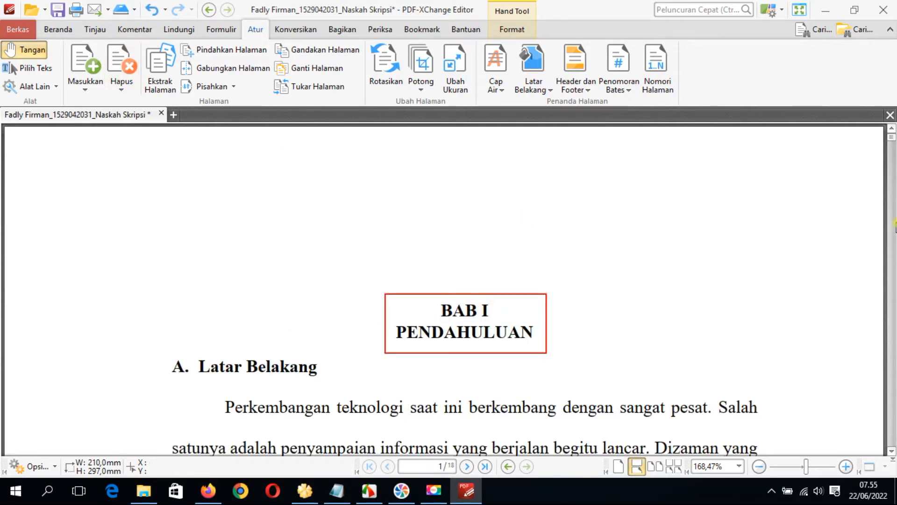
scroll(891, 139, "down", 5)
scroll(891, 139, "up", 5)
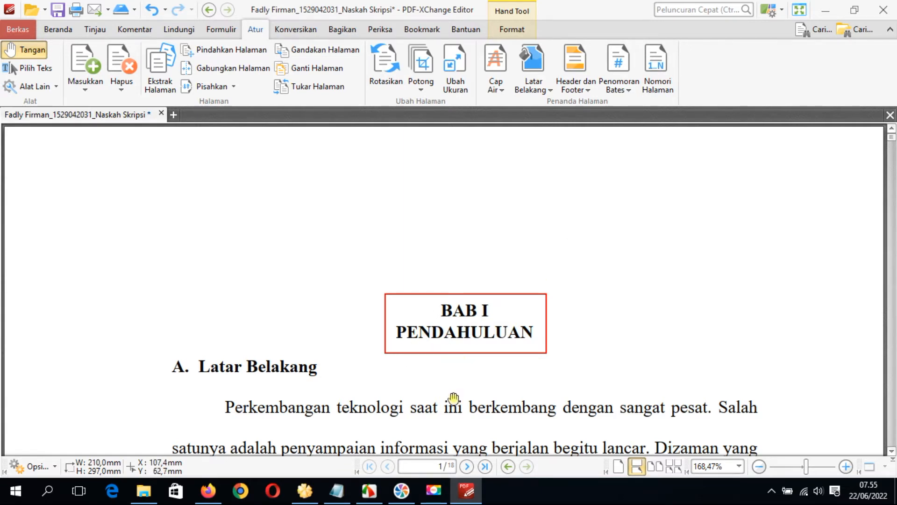
Locate the first page of BAB II and delete pages 5-18 so only BAB I is left
left_click(441, 466)
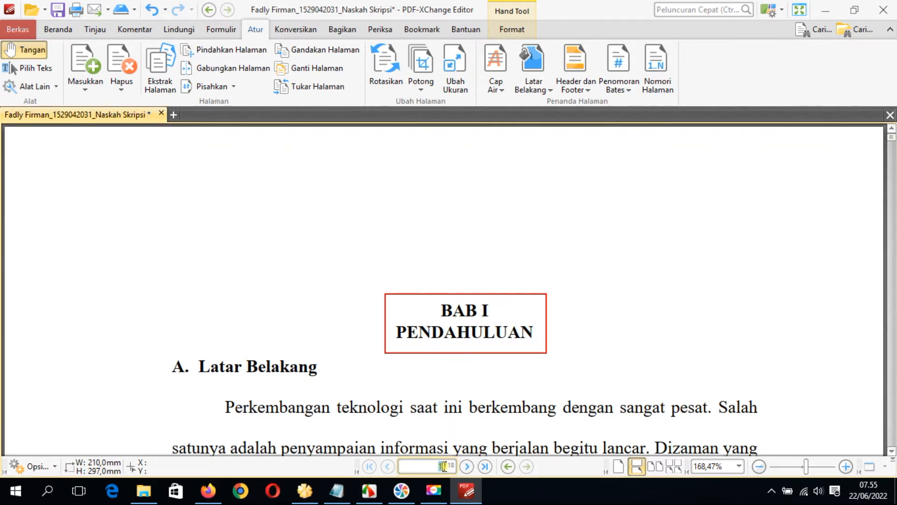
scroll(893, 435, "down", 20)
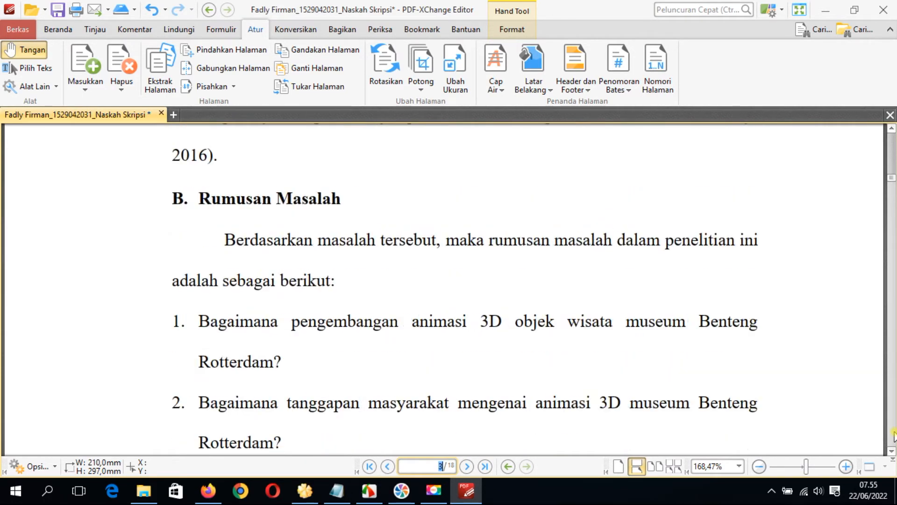
scroll(893, 434, "down", 5)
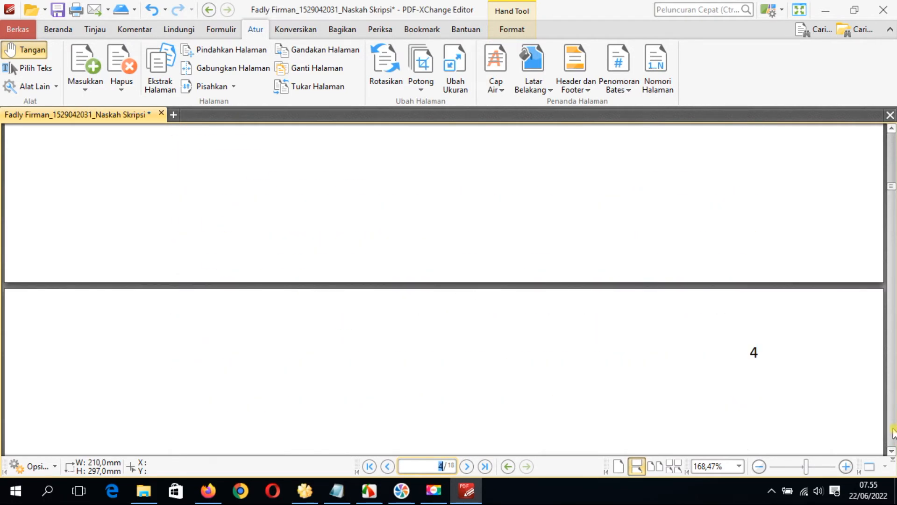
scroll(894, 433, "down", 15)
scroll(894, 434, "down", 5)
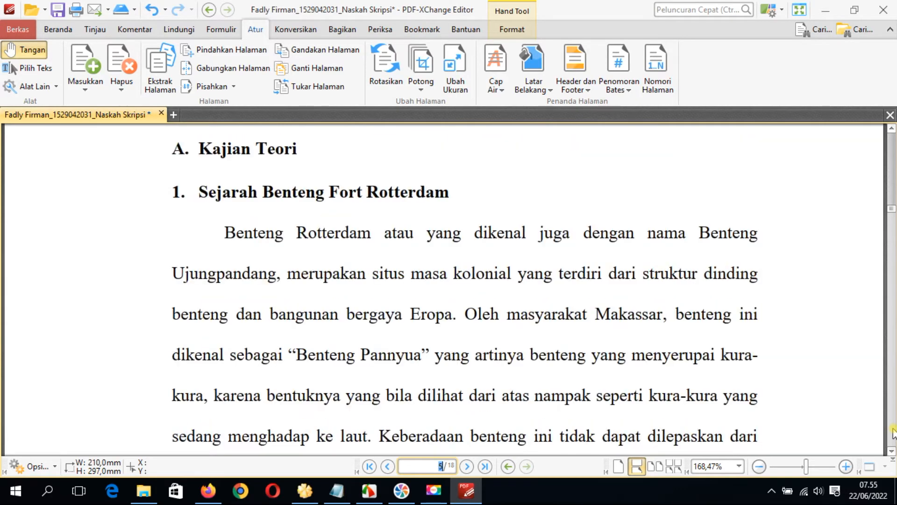
left_click(892, 131)
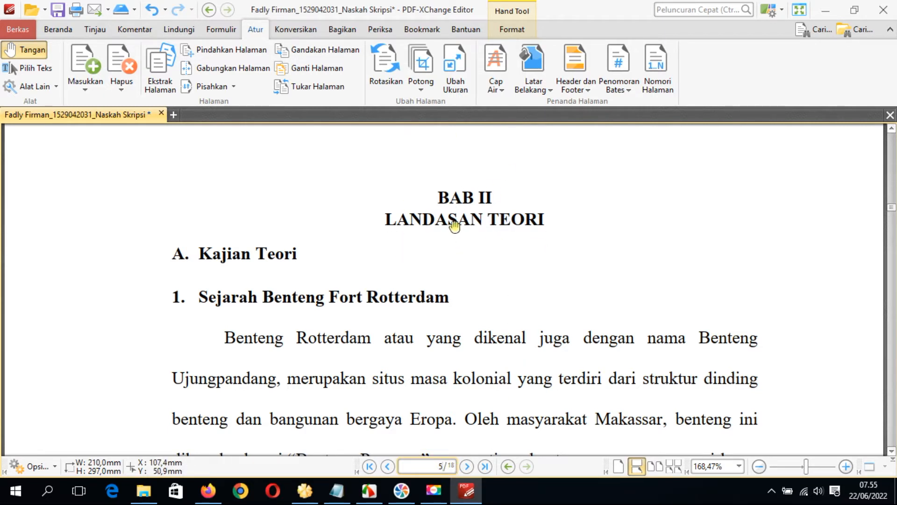
left_click(122, 83)
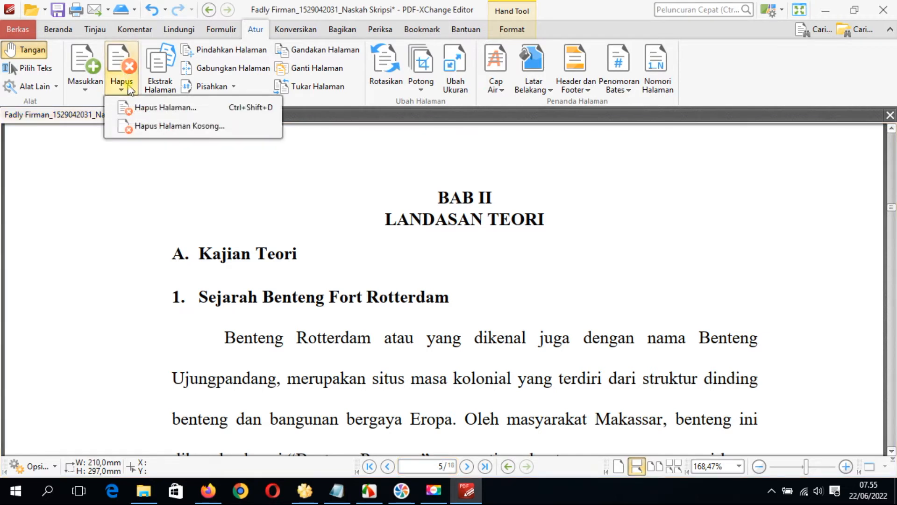
left_click(159, 107)
left_click(396, 247)
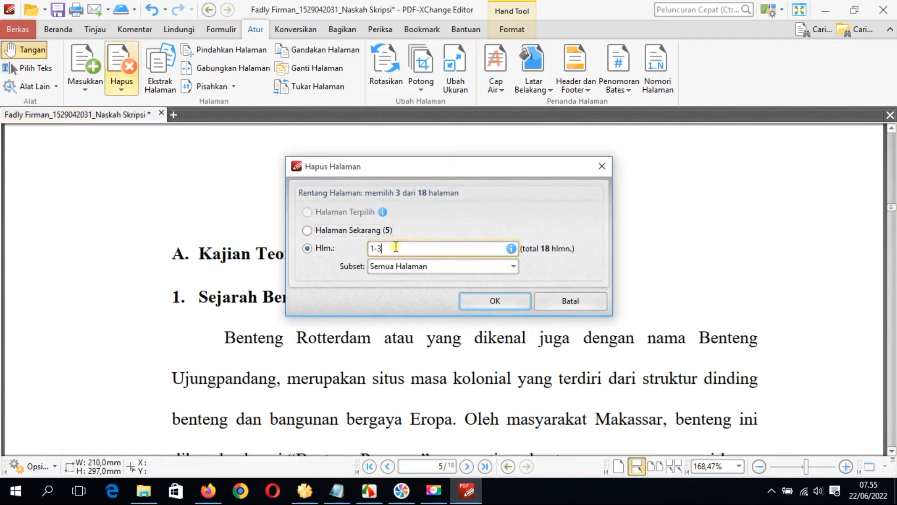
left_click_drag(395, 247, 319, 246)
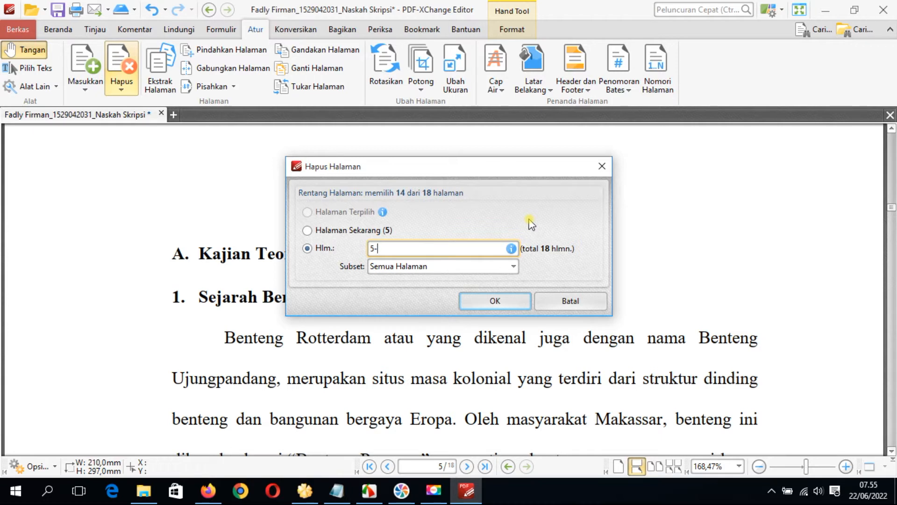
type("8")
left_click(494, 301)
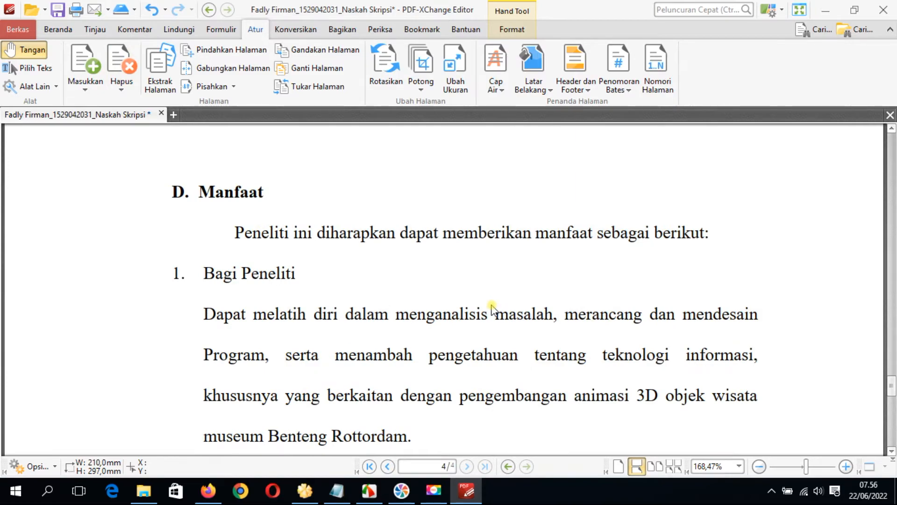
left_click_drag(888, 400, 848, 2)
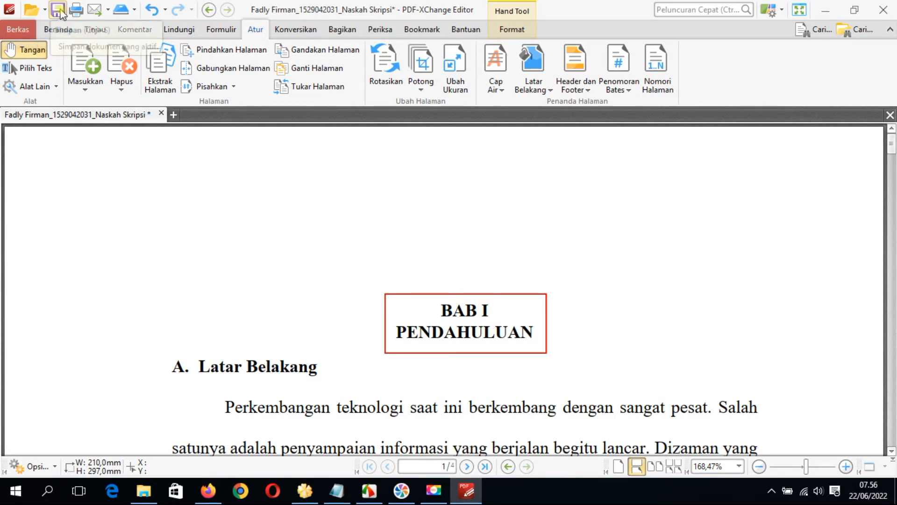
Save the trimmed document as a new PDF named Bab 1 in the local 05. Skripsi folder and return to its pages
left_click(17, 30)
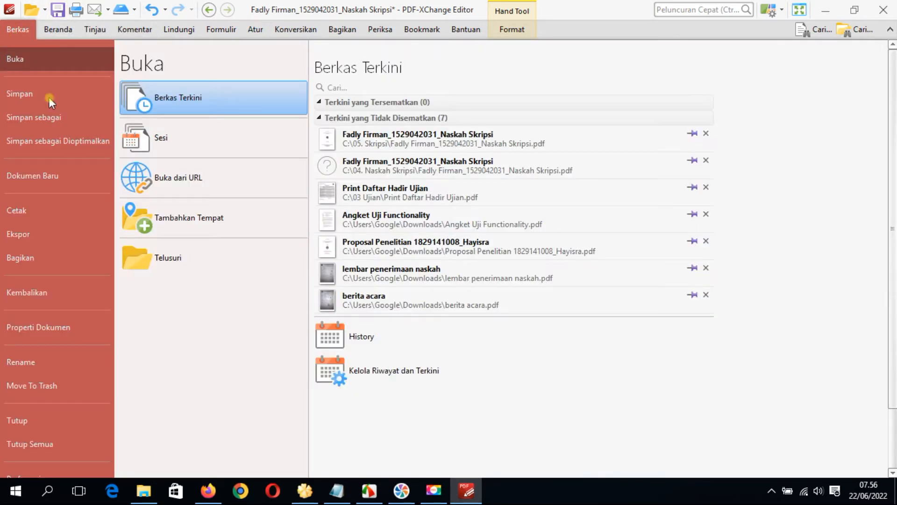
left_click(49, 121)
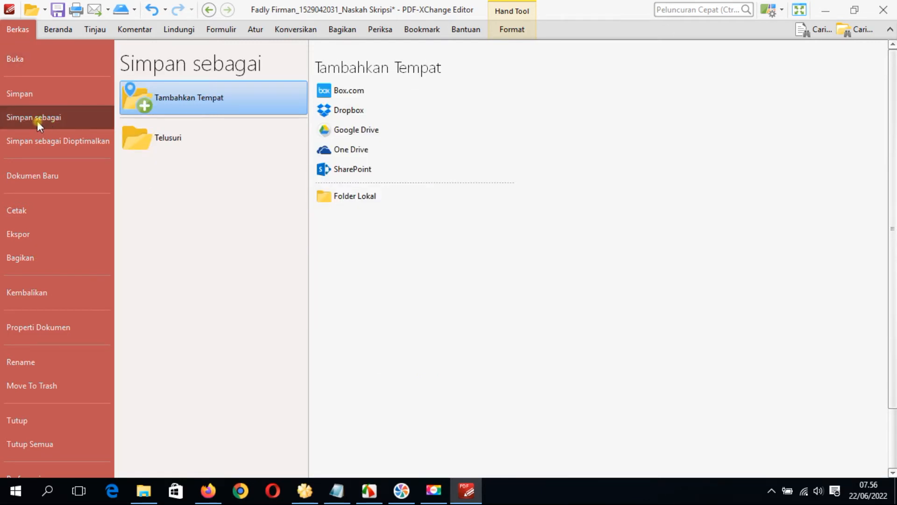
left_click(352, 200)
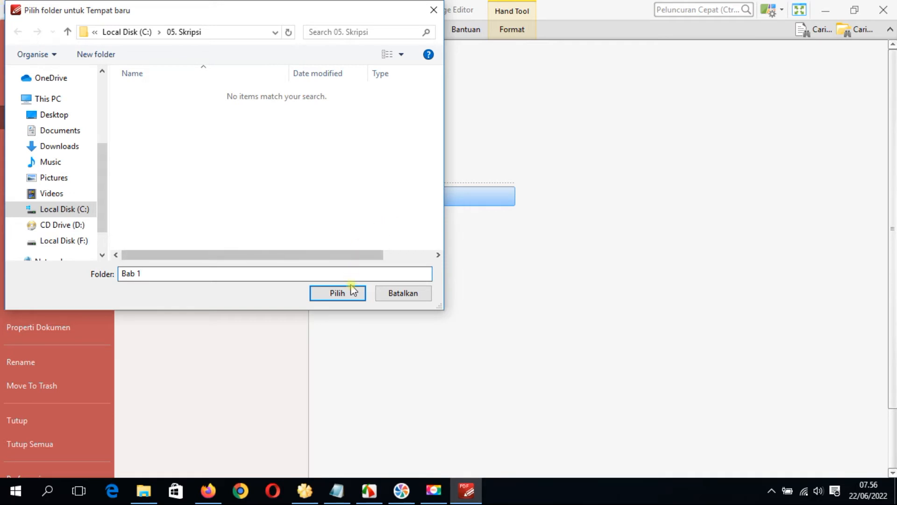
left_click(184, 32)
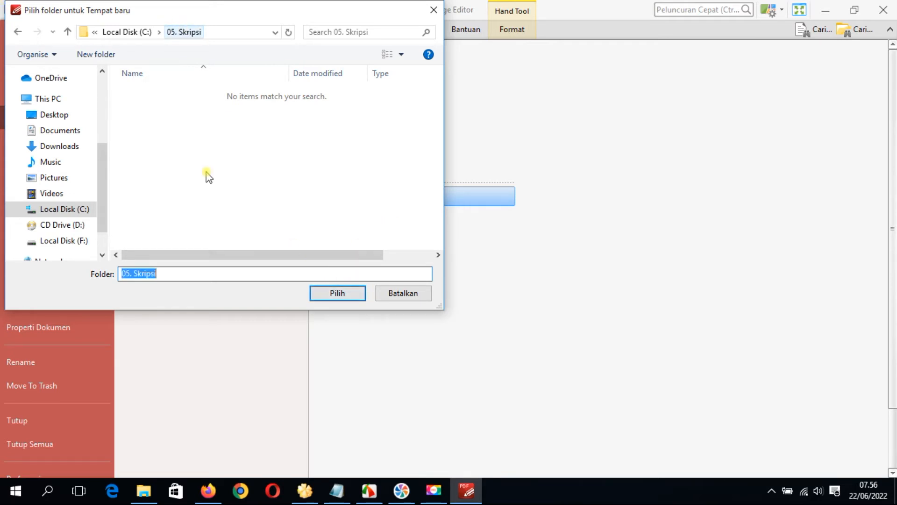
left_click(336, 298)
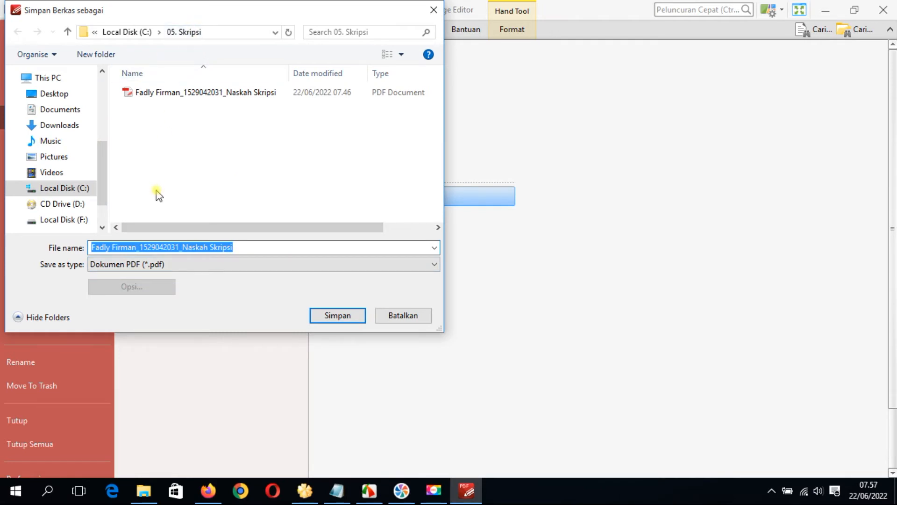
type("Ba")
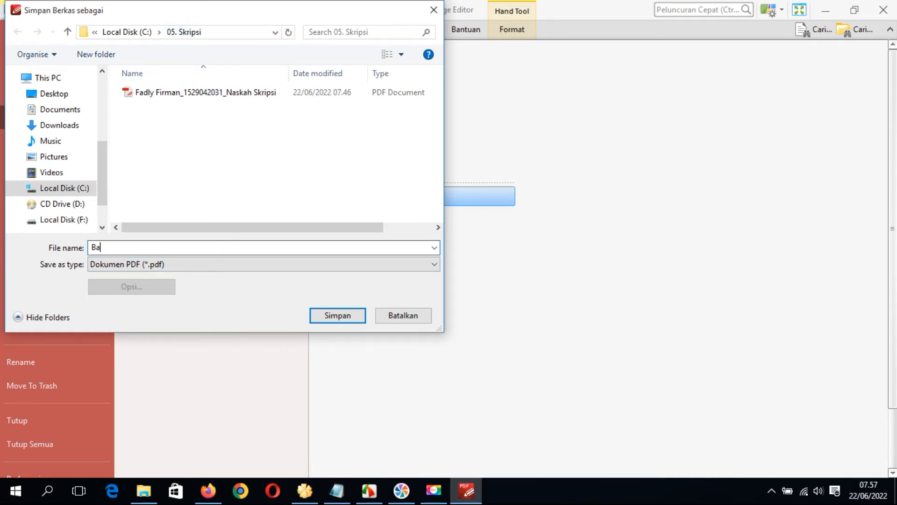
type("b 1")
left_click(341, 314)
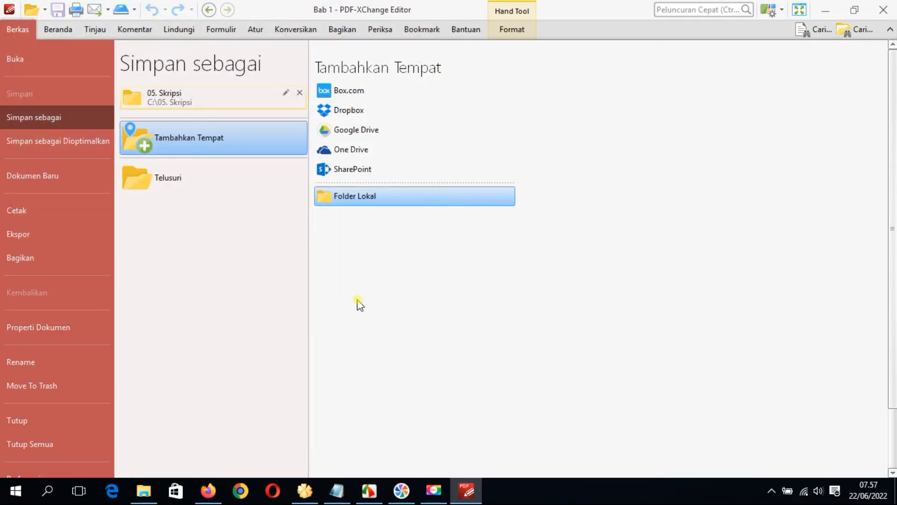
left_click(63, 29)
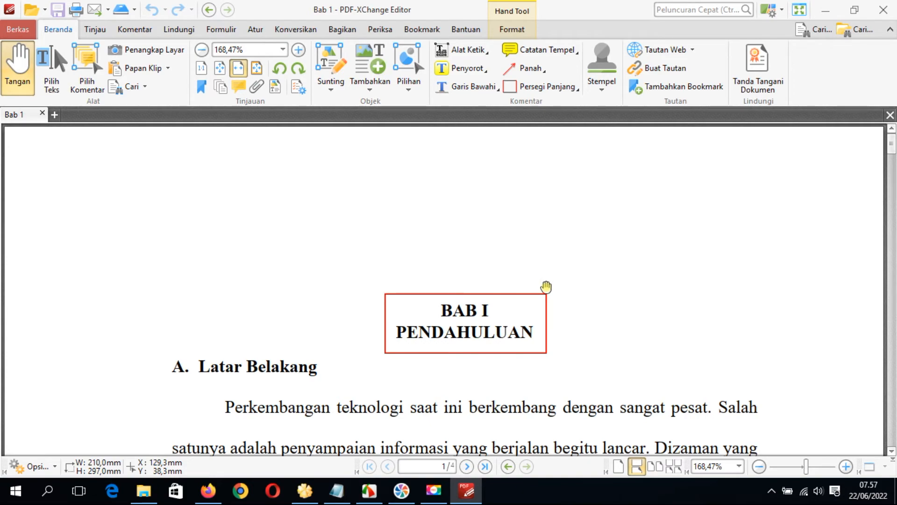
mouse_move(891, 149)
left_mouse_down()
mouse_move(891, 409)
mouse_move(880, 147)
left_mouse_up()
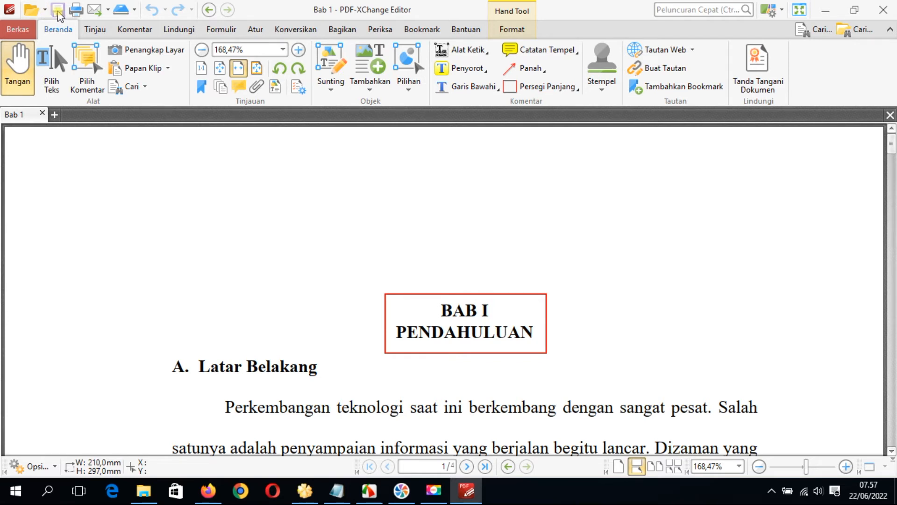
Open the original Naskah Skripsi PDF from the 05. Skripsi folder again
left_click(33, 12)
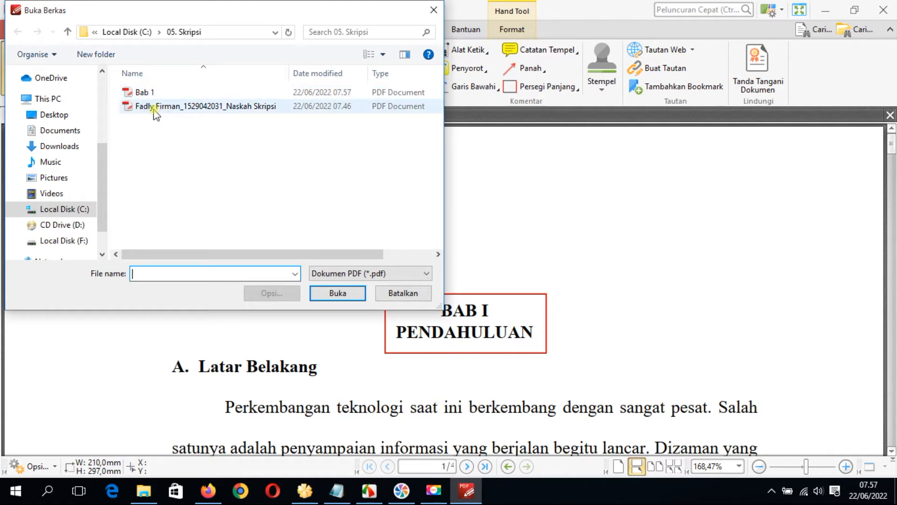
mouse_move(160, 112)
double_click(229, 107)
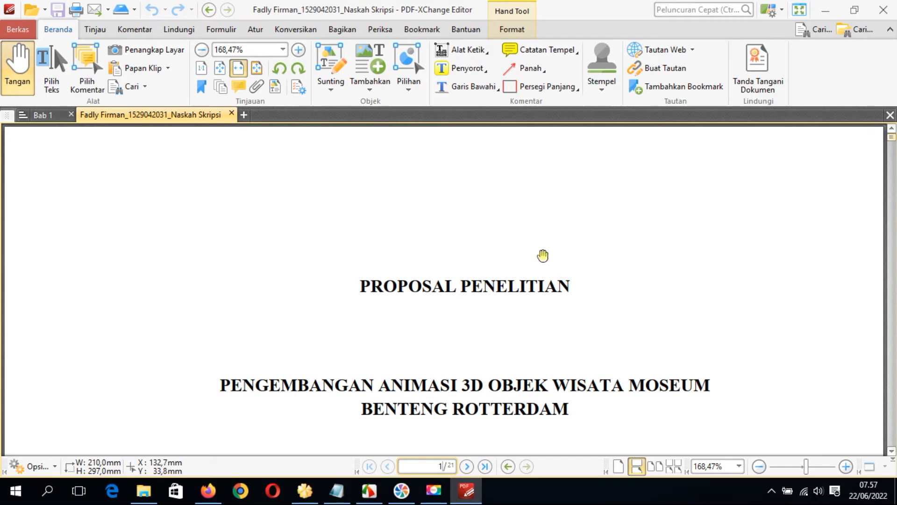
Find where BAB II starts in the manuscript and delete pages 1-7 that precede it
left_click(891, 143)
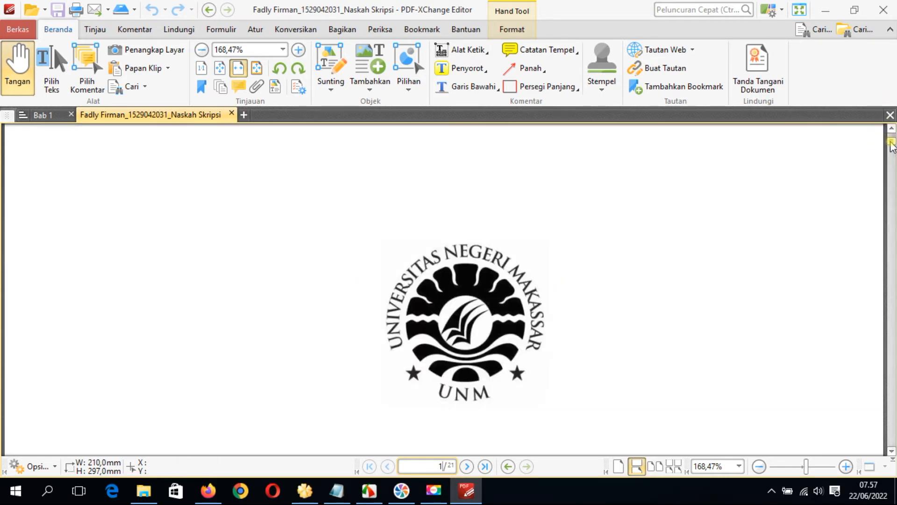
left_click_drag(892, 148, 894, 241)
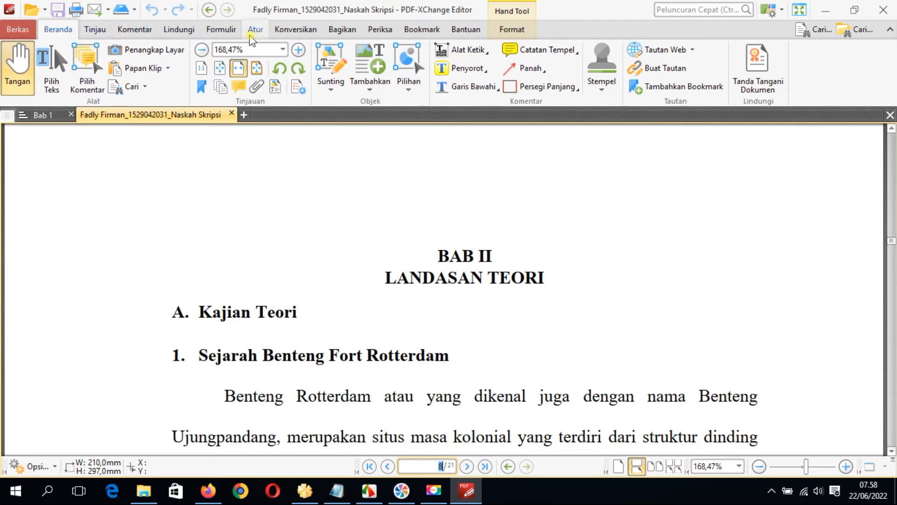
left_click(255, 33)
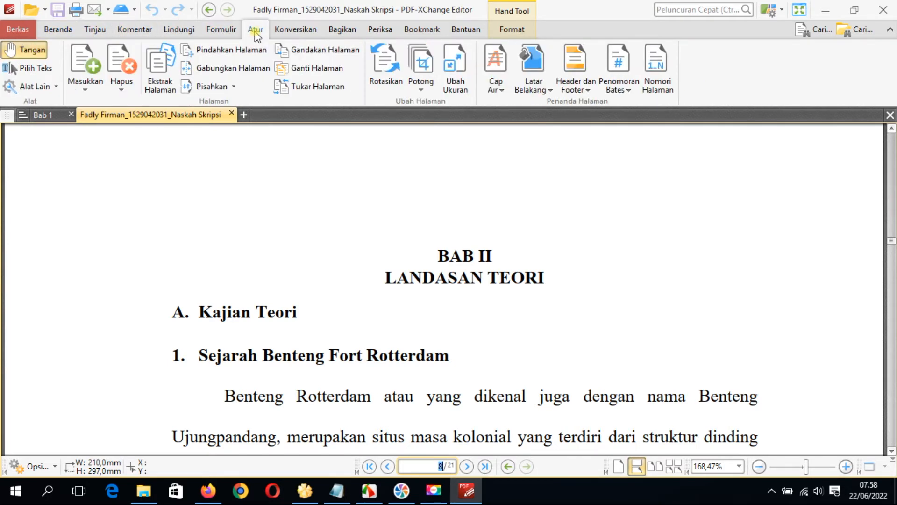
left_click(127, 88)
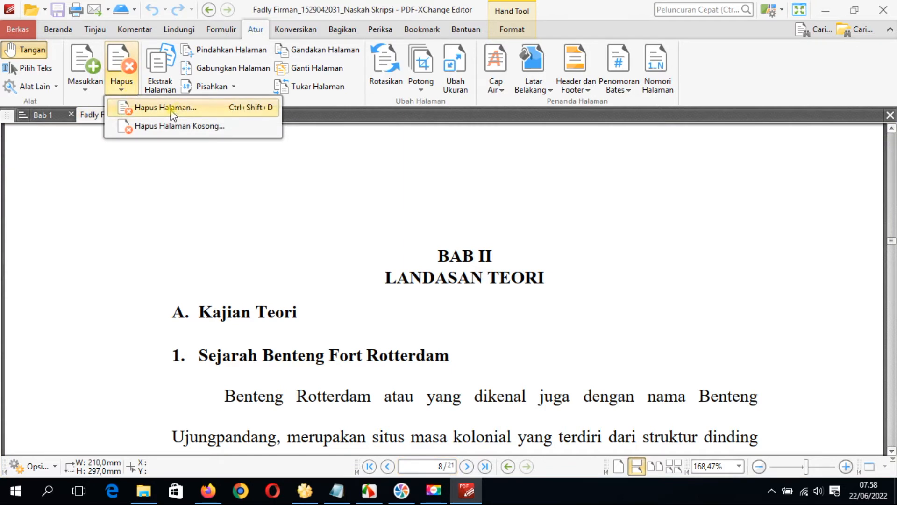
left_click(121, 108)
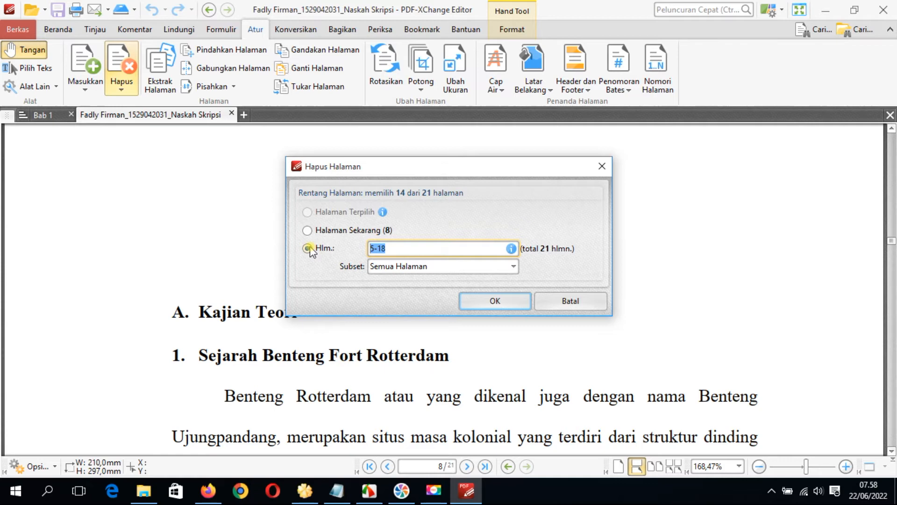
type("-7")
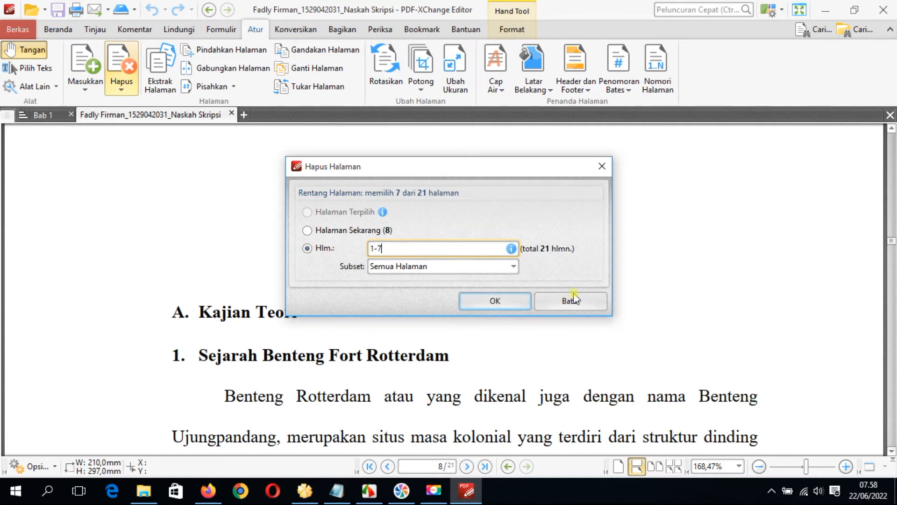
left_click(512, 302)
left_click_drag(892, 295, 892, 120)
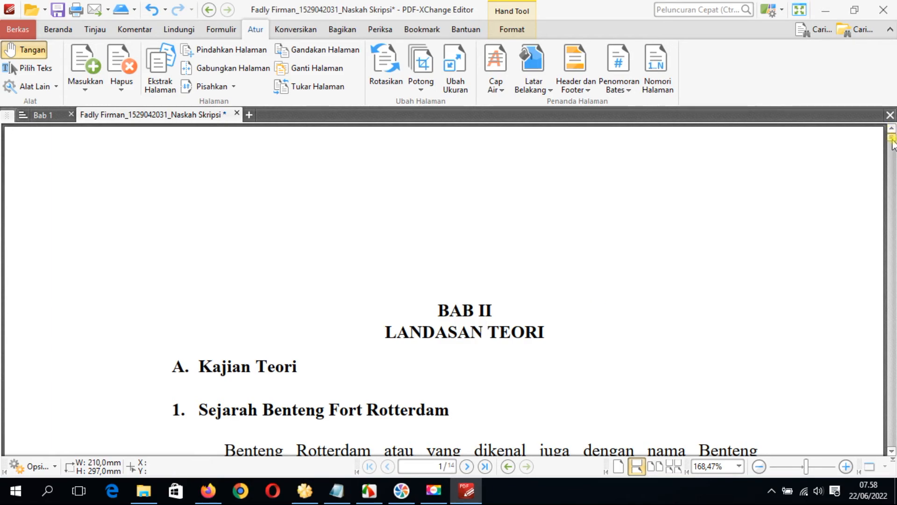
Locate the first page of BAB III and delete pages 10-14 so only BAB II is left
left_click_drag(892, 146, 892, 345)
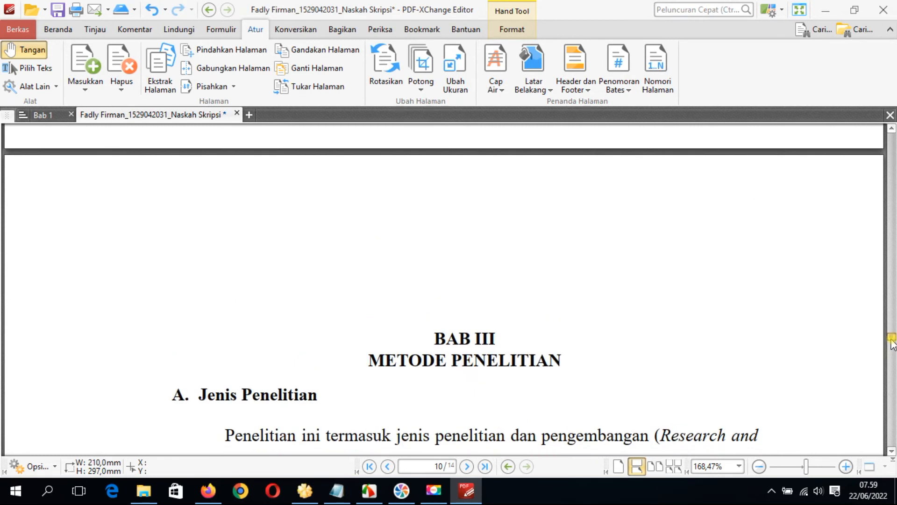
left_click_drag(767, 275, 755, 232)
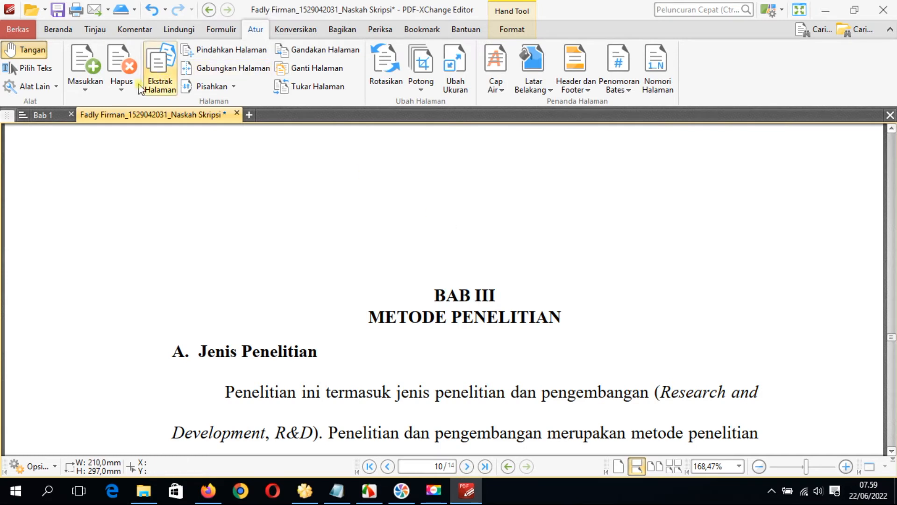
left_click(121, 89)
left_click(133, 109)
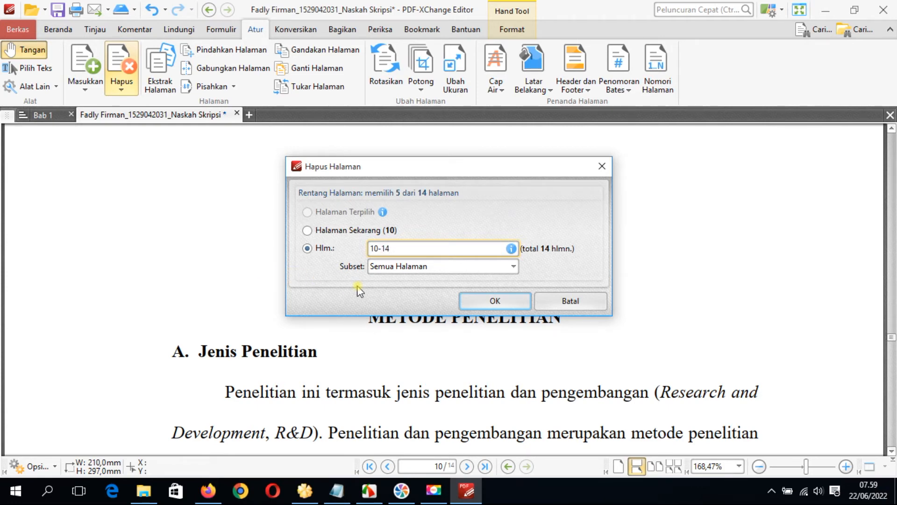
left_click(499, 303)
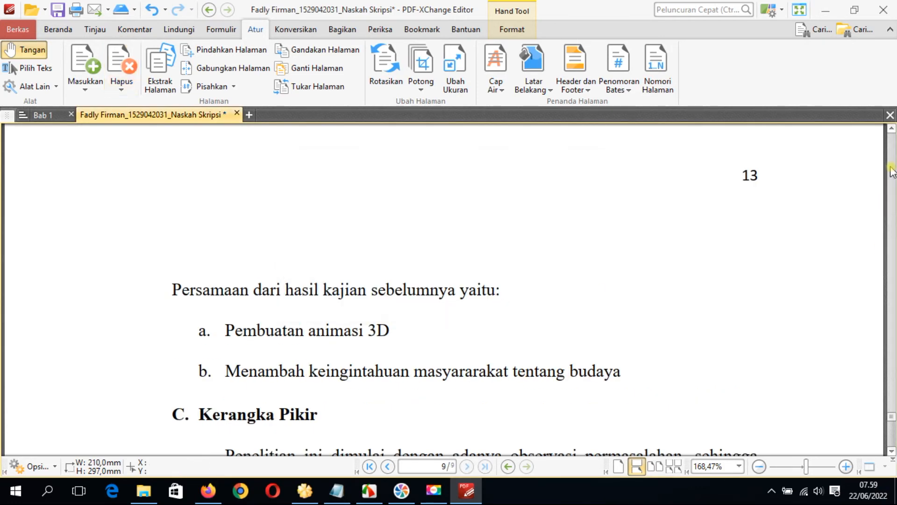
left_click_drag(891, 418, 880, 124)
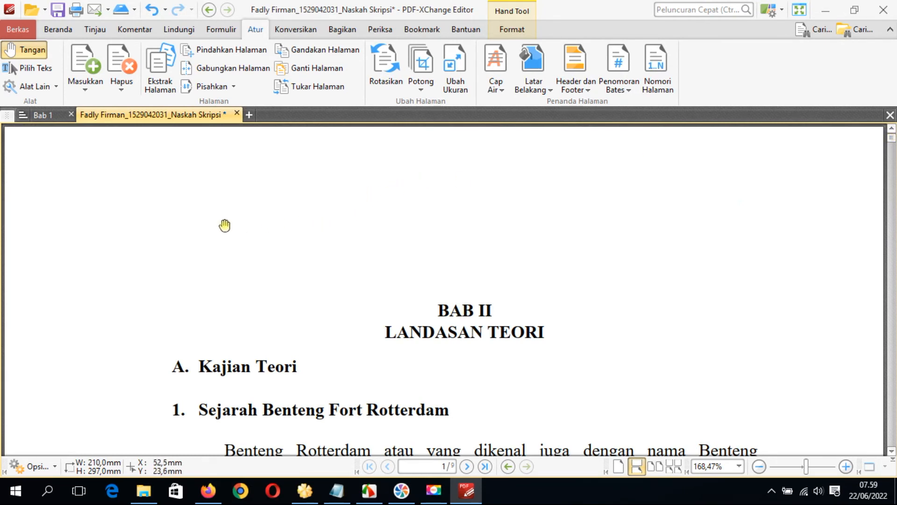
Save the trimmed document as a new PDF named Bab 2 in the local 05. Skripsi folder and return to its pages
left_click(16, 32)
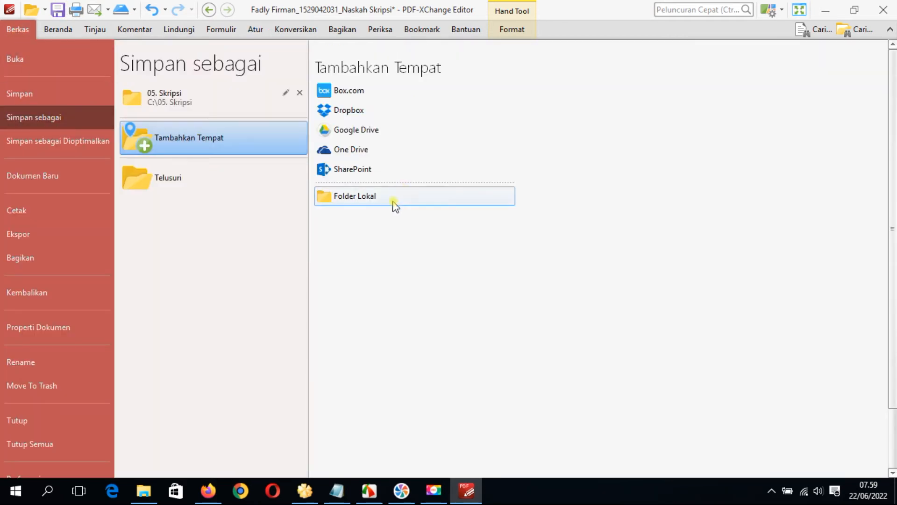
left_click(359, 200)
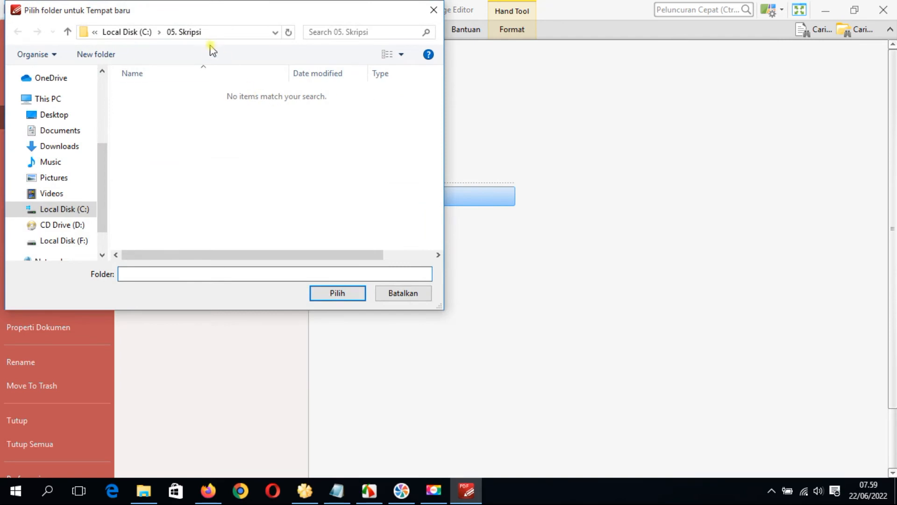
left_click(336, 294)
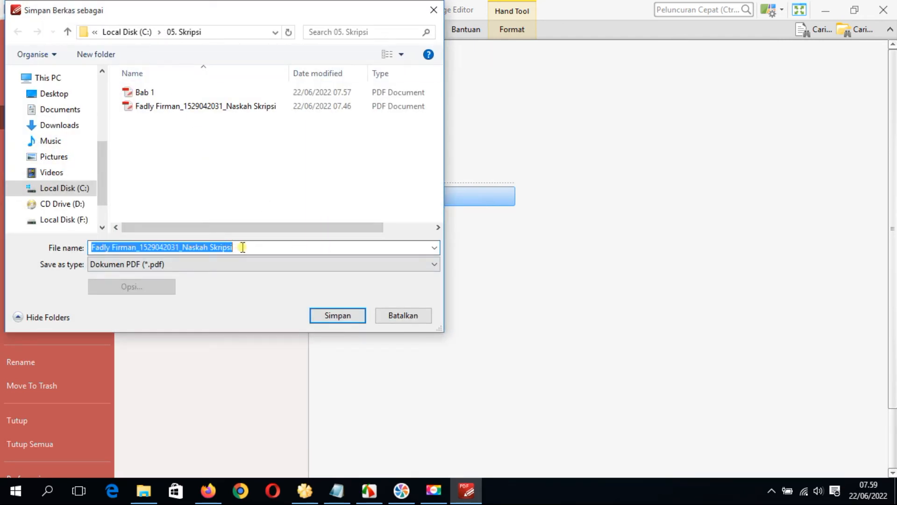
type("Ba")
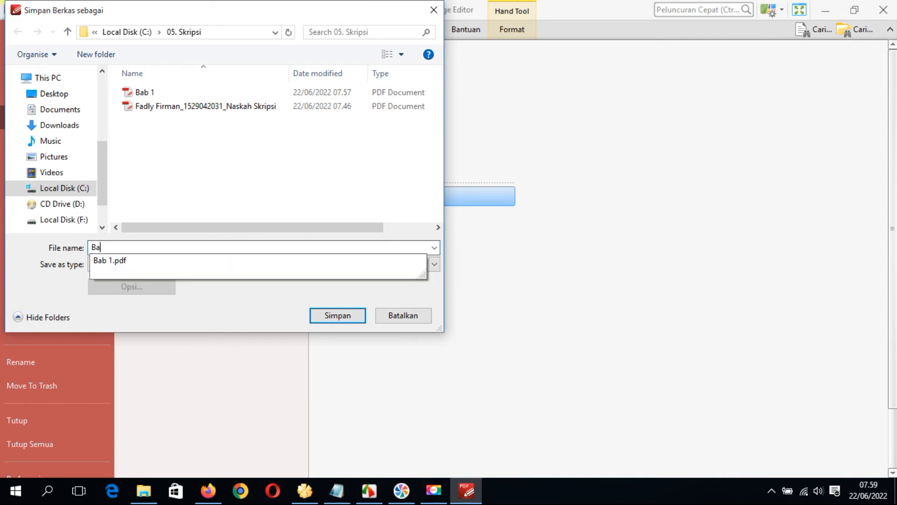
type("b 2")
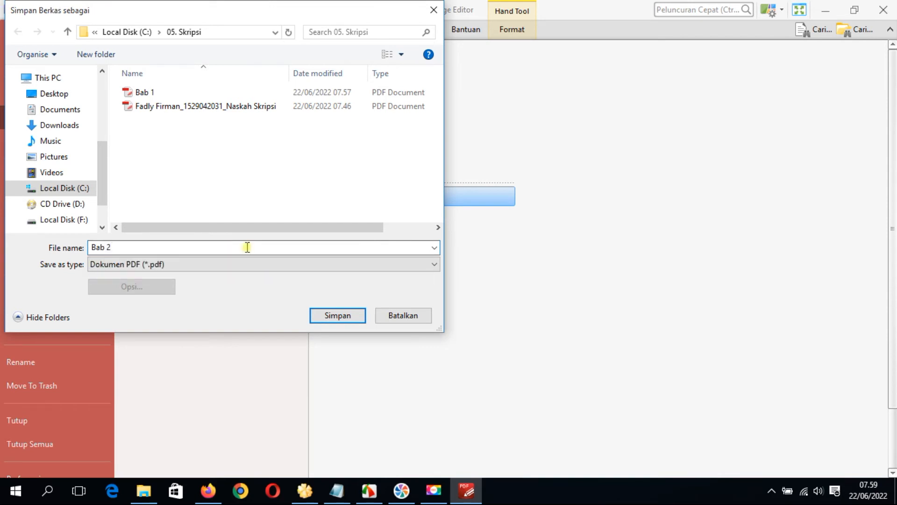
key("Return")
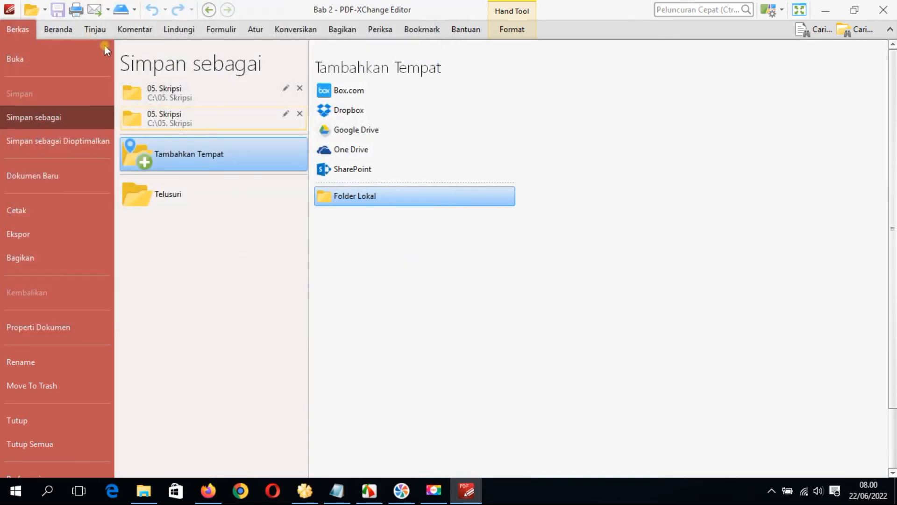
left_click(69, 30)
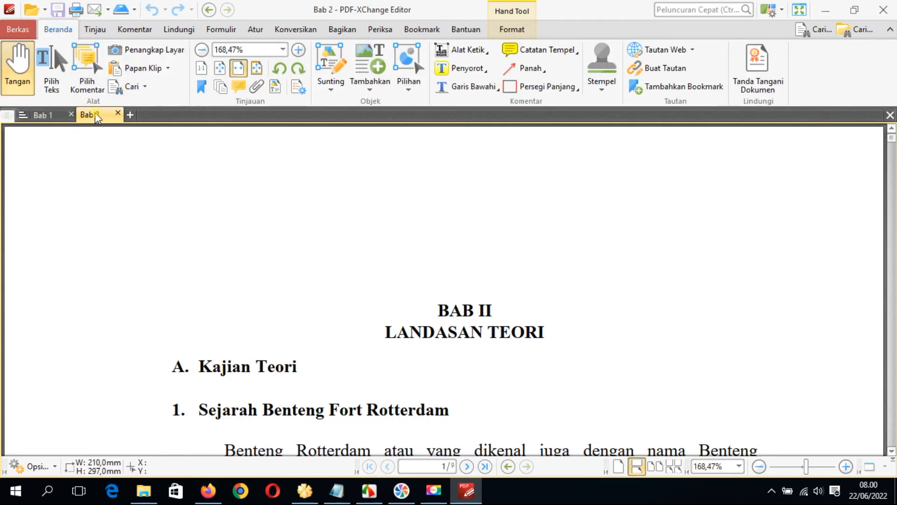
Look through the saved Bab 1 document and switch back to Bab 2
left_click(43, 116)
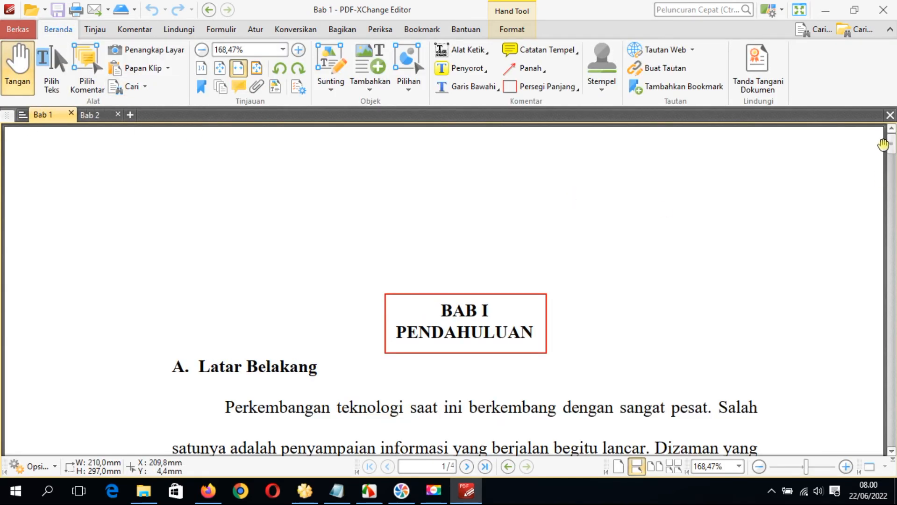
left_click_drag(894, 144, 446, 49)
left_click(96, 117)
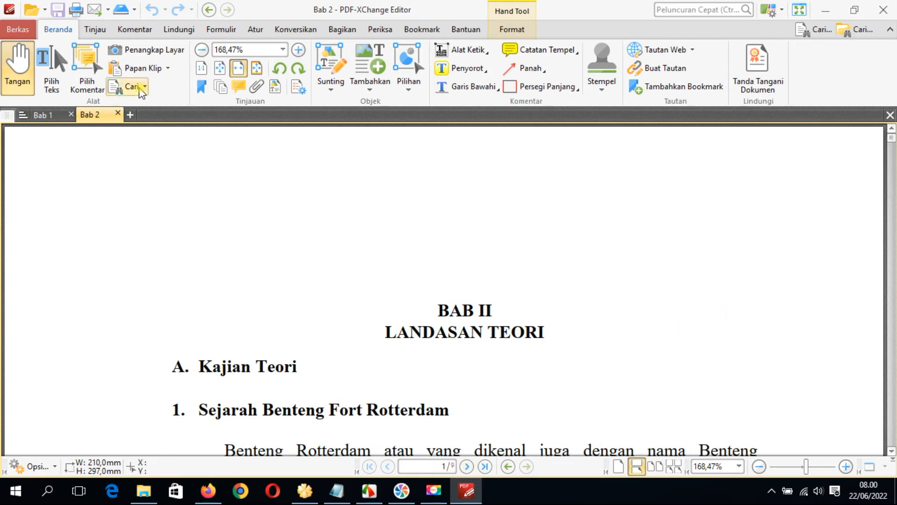
Open the full Naskah Skripsi PDF from the 05. Skripsi folder once more for the third chapter
left_click(31, 11)
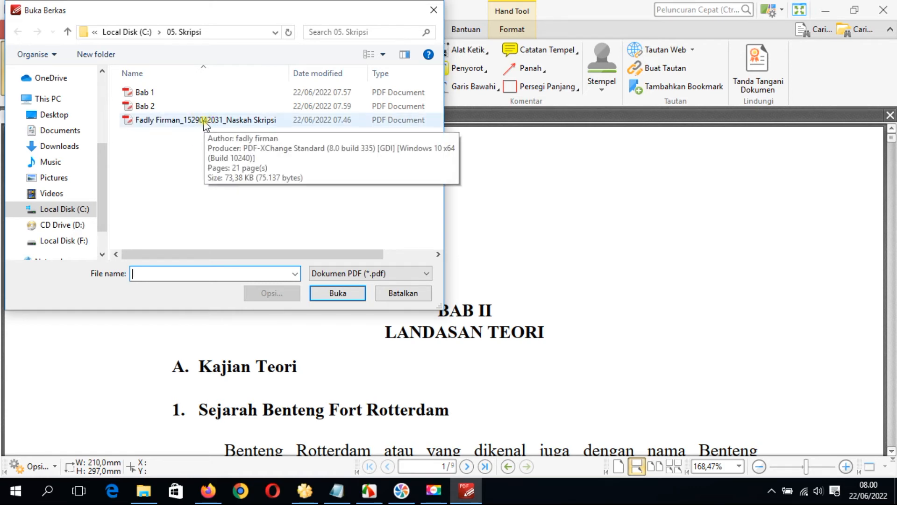
double_click(206, 120)
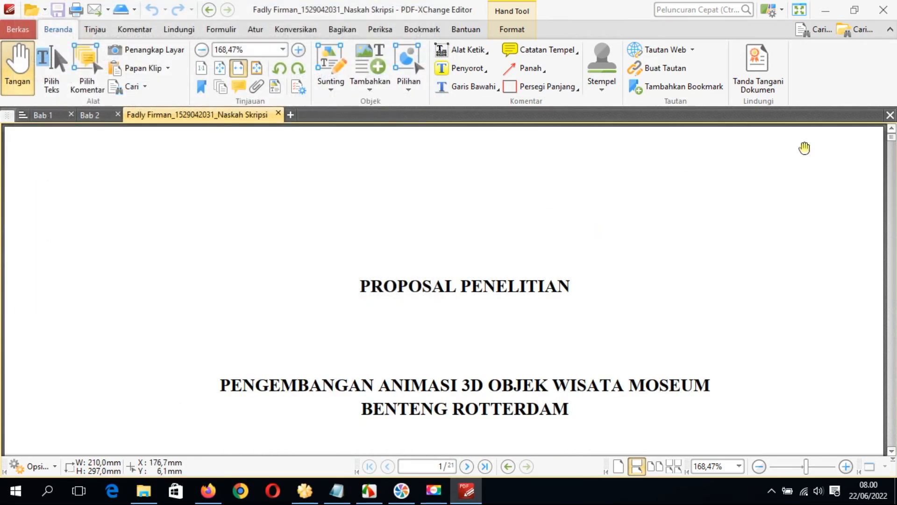
left_click_drag(892, 137, 891, 137)
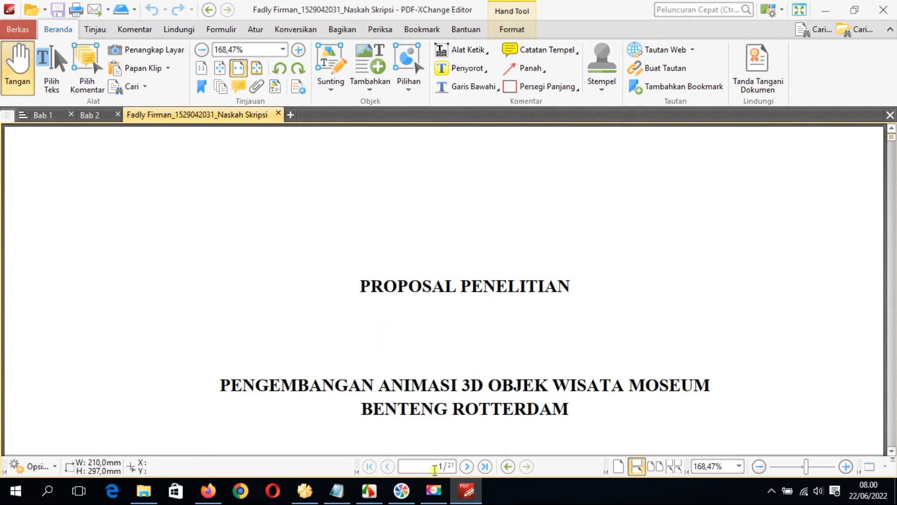
left_click(503, 254)
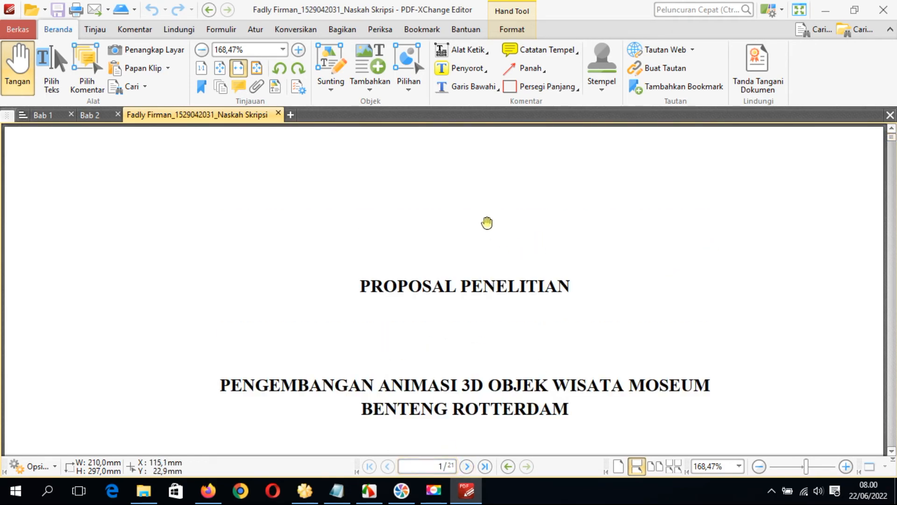
Find where BAB III starts in the manuscript, delete pages 1-16 before it, and check the remaining pages through Daftar Pustaka
left_click_drag(891, 137, 895, 372)
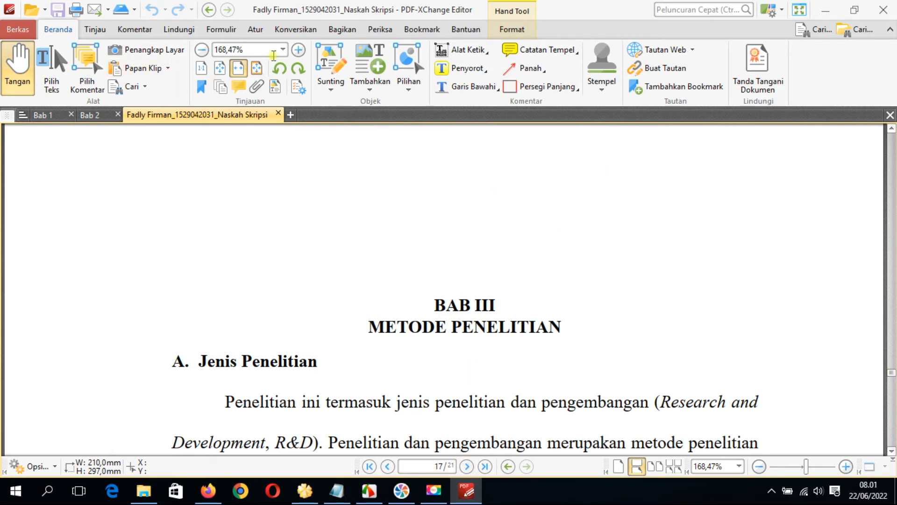
left_click(255, 29)
left_click(117, 80)
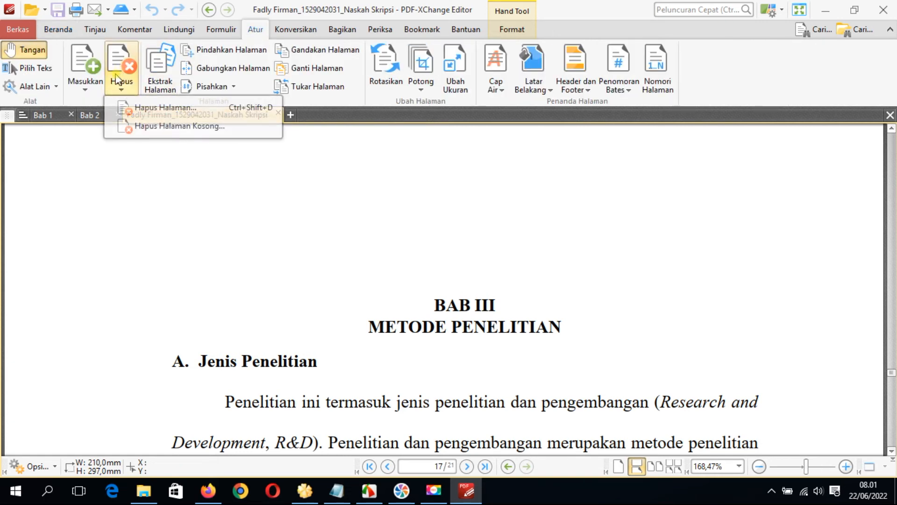
left_click(154, 107)
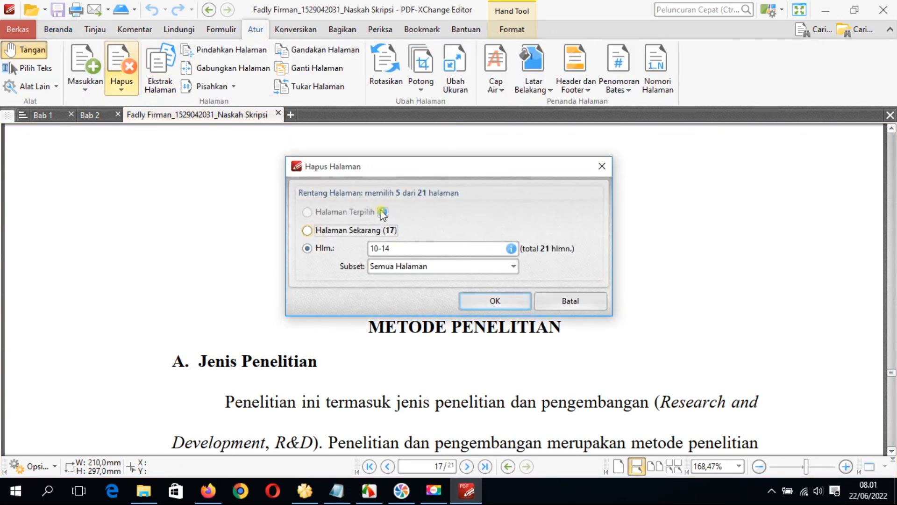
left_click_drag(398, 247, 216, 246)
type("1")
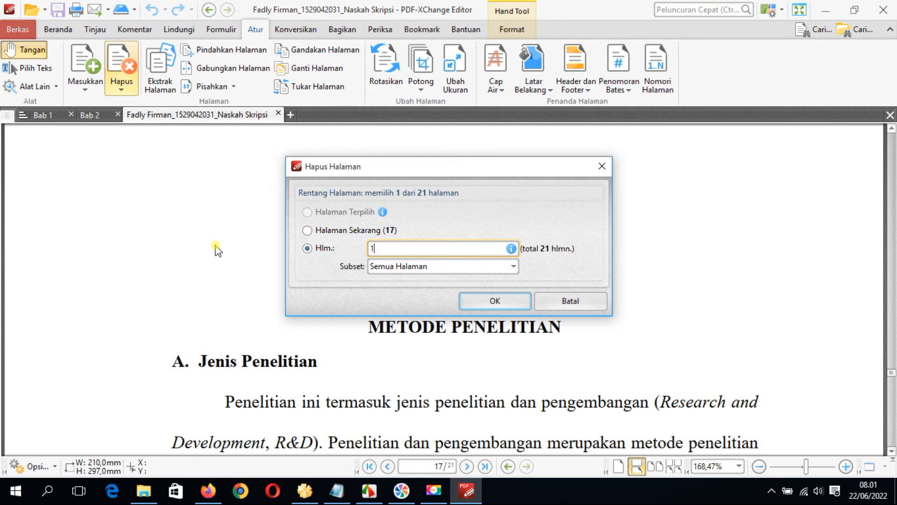
type("-16")
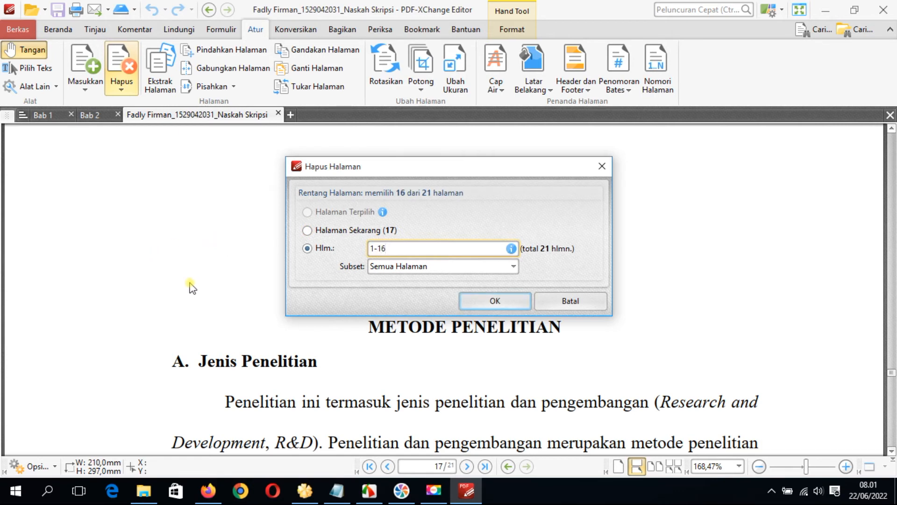
left_click(495, 302)
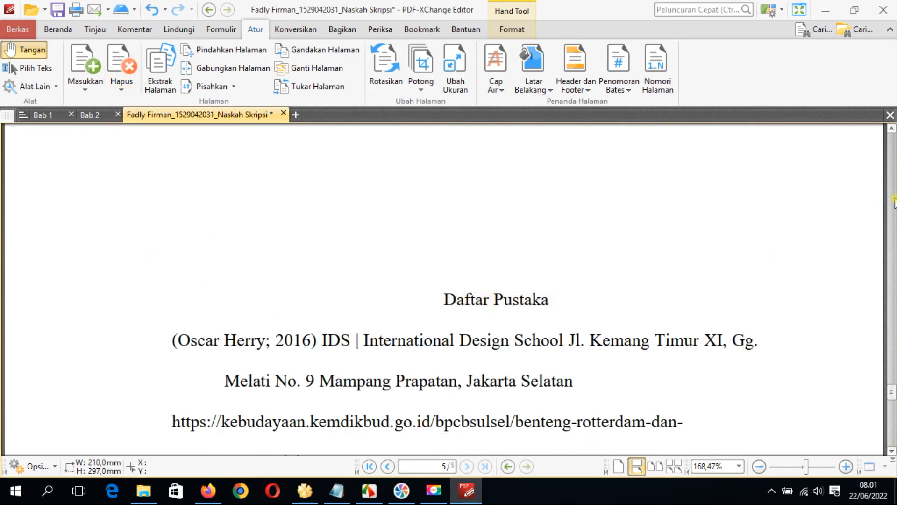
mouse_move(892, 394)
left_mouse_down()
mouse_move(893, 106)
mouse_move(892, 432)
mouse_move(892, 367)
mouse_move(892, 402)
left_mouse_up()
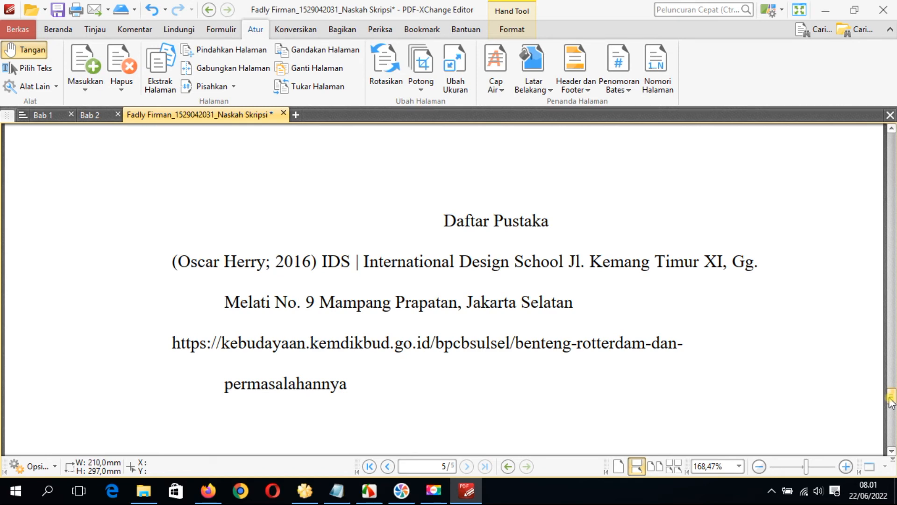
left_click_drag(892, 402, 866, 94)
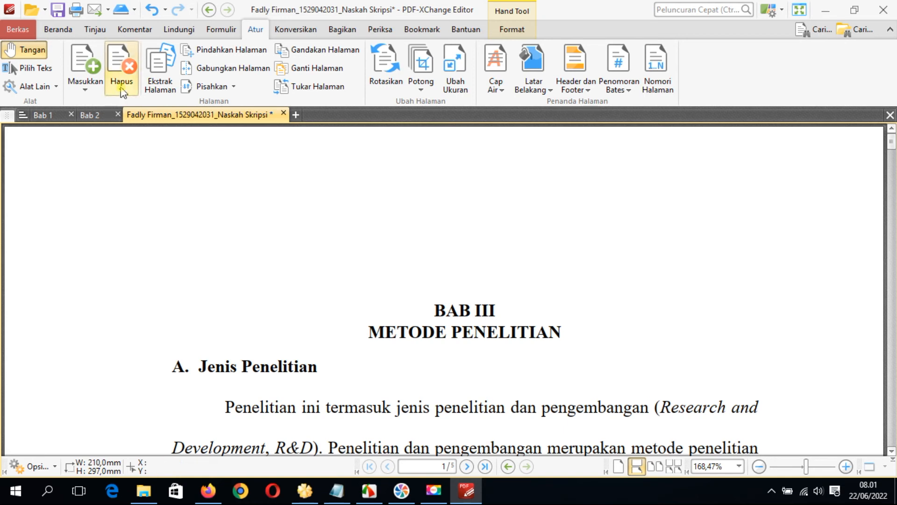
Save the BAB III pages as a new PDF named Bab 3 in the local 05. Skripsi folder and return to the document
left_click(58, 10)
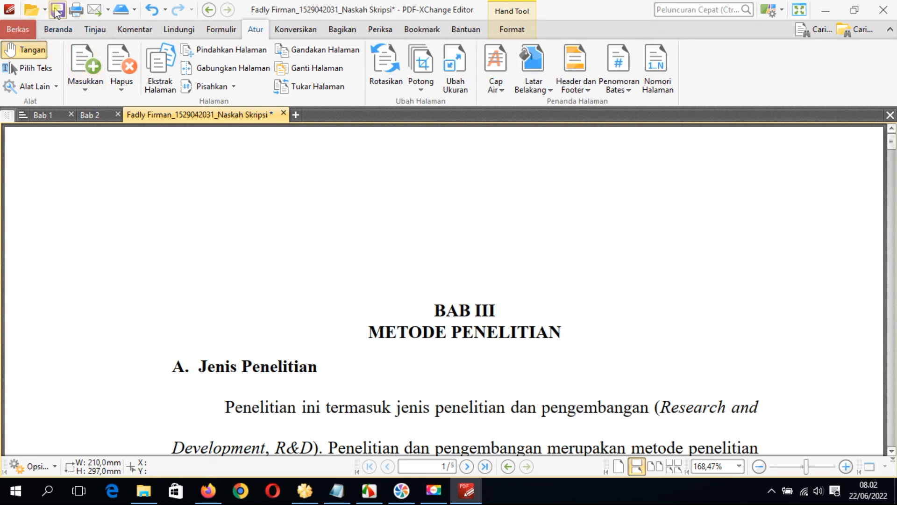
left_click(16, 30)
left_click(59, 116)
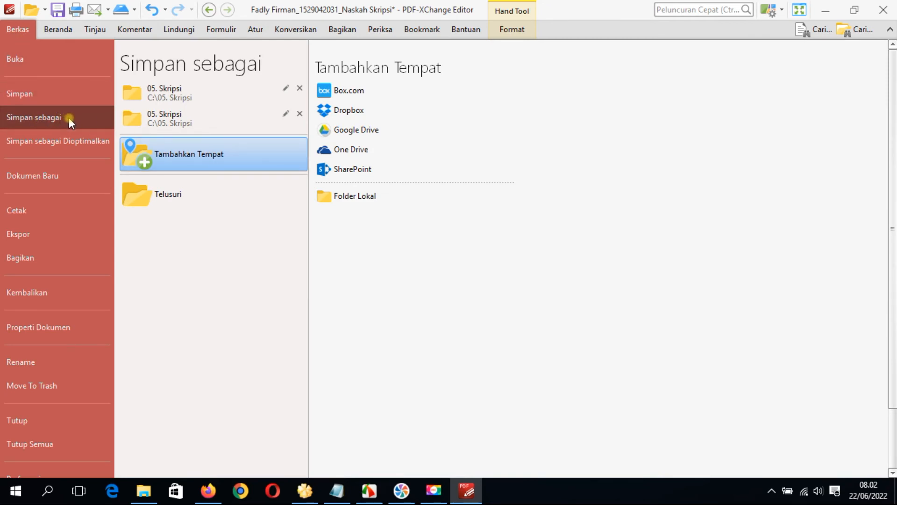
left_click(346, 196)
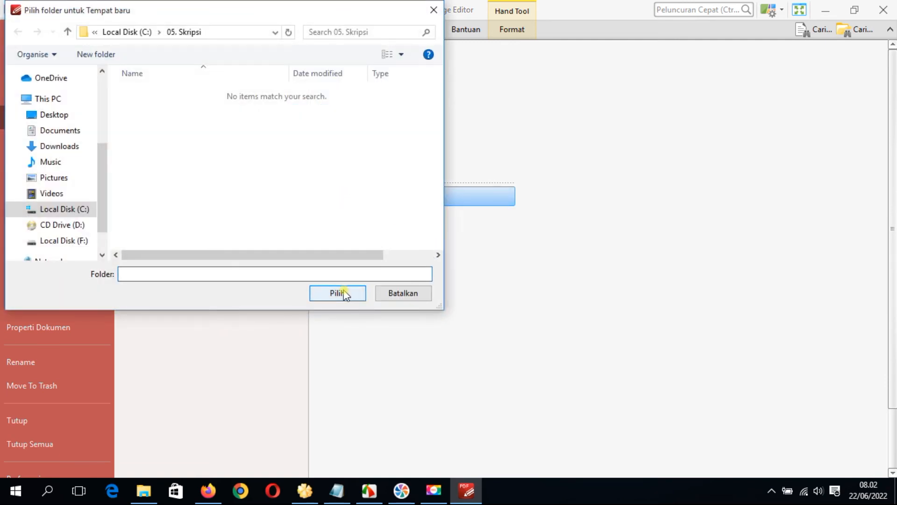
left_click(338, 293)
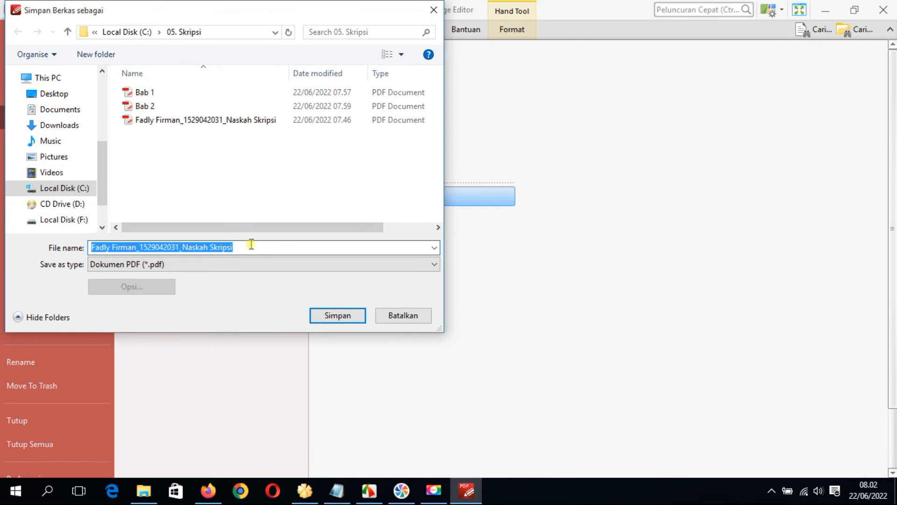
type("Bab 3")
key("Return")
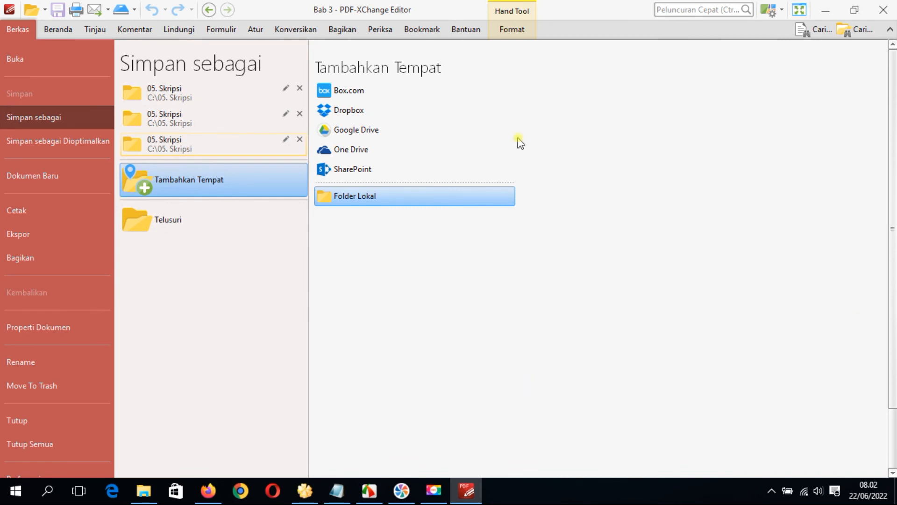
left_click(65, 29)
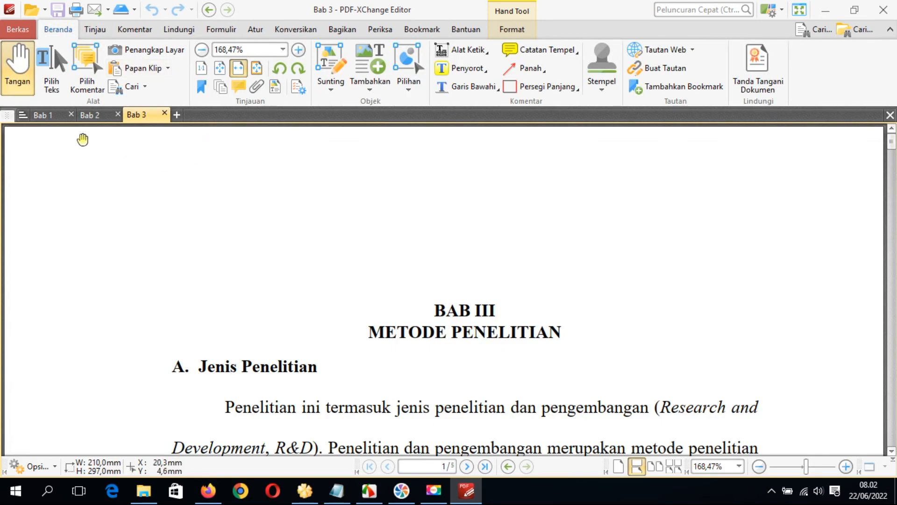
Review the three separated chapter documents Bab 1, Bab 2 and Bab 3 one after another
left_click(45, 115)
left_click(93, 117)
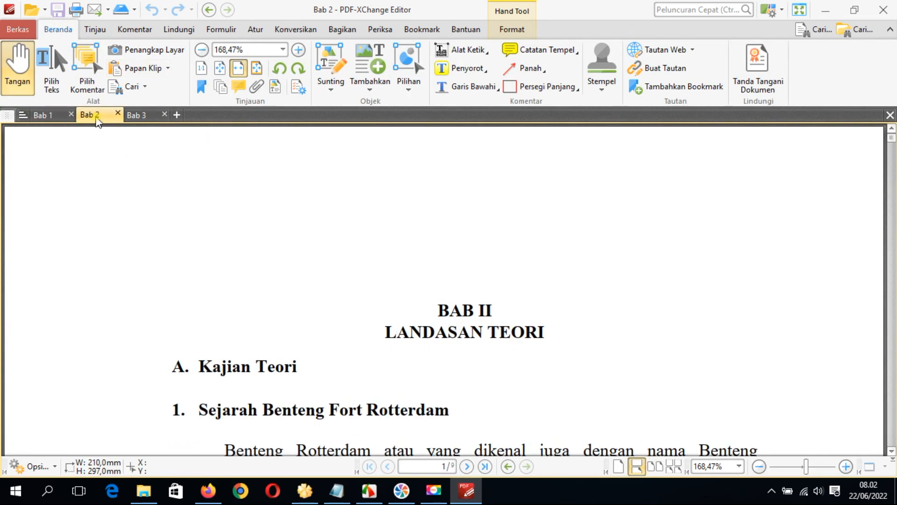
left_click(126, 116)
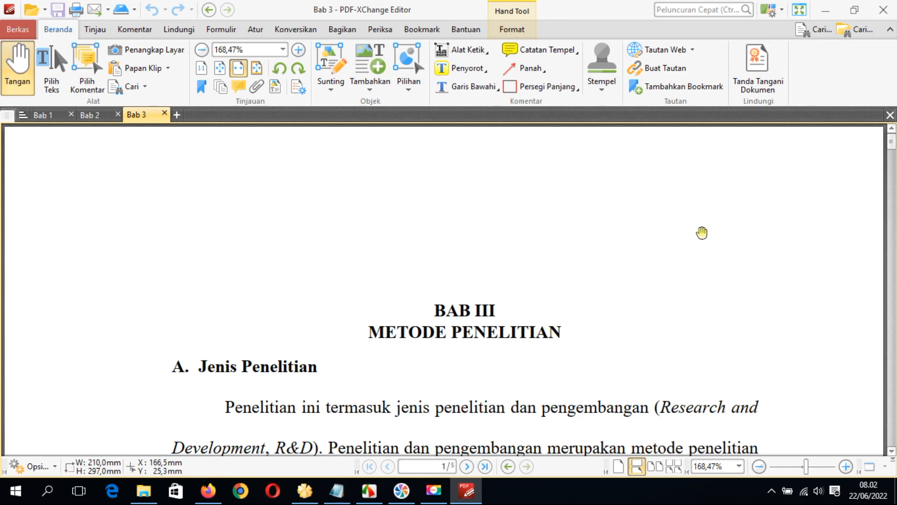
left_click_drag(891, 145, 891, 142)
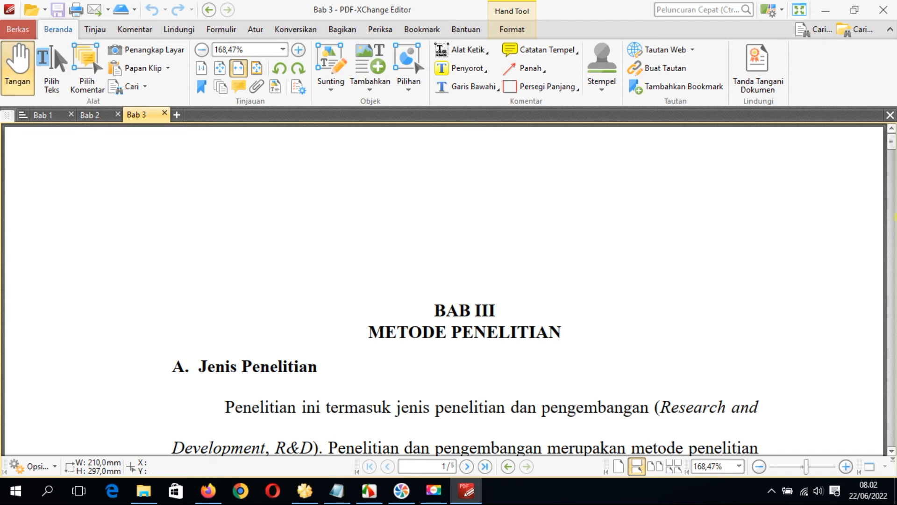
Check the opening page of Bab 3, and switch to File Explorer to examine the chapter PDFs in the 05. Skripsi folder
scroll(891, 142, "down", 1)
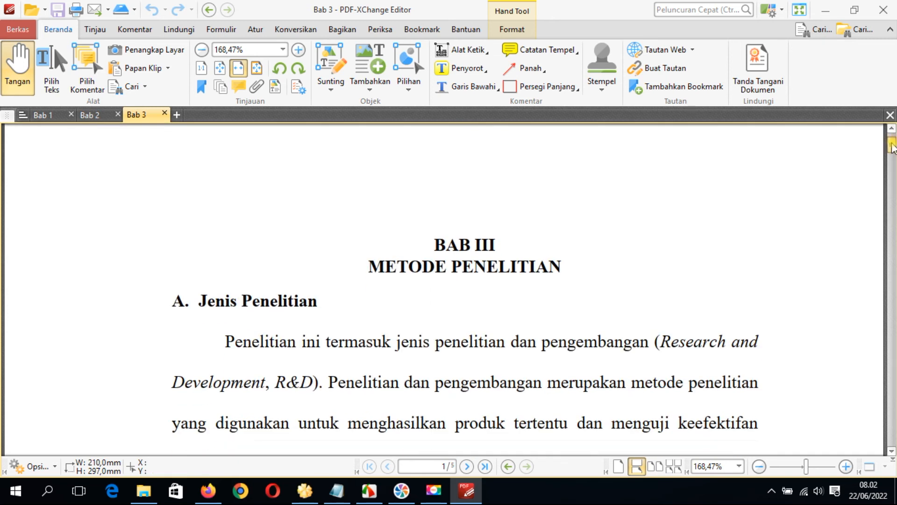
scroll(892, 143, "up", 1)
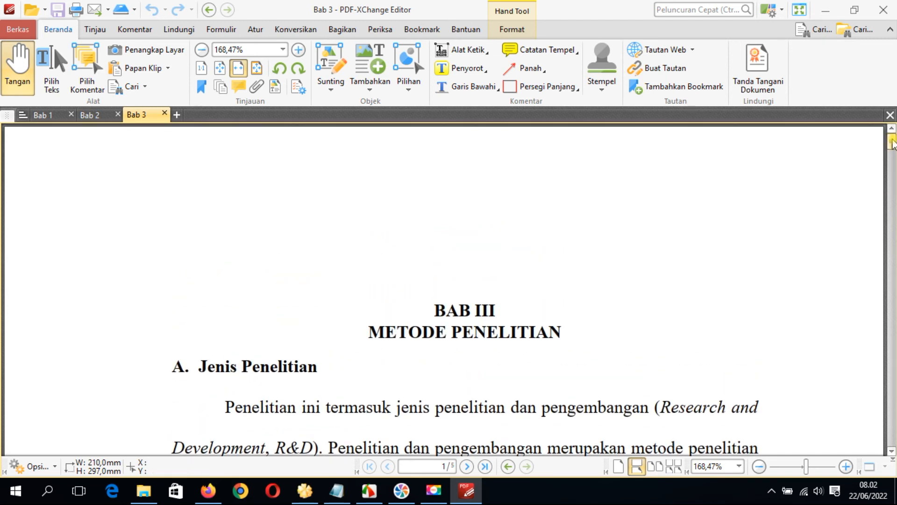
left_click_drag(893, 140, 885, 102)
left_click(143, 491)
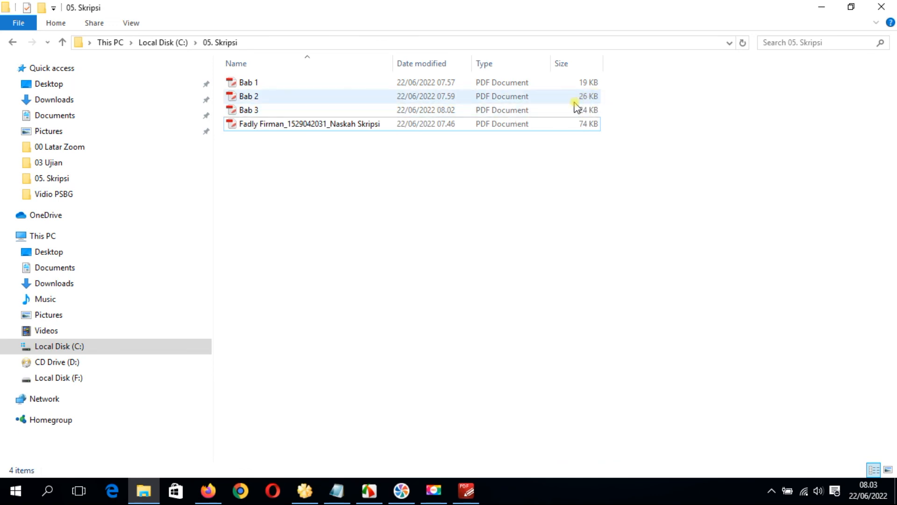
Switch back to PDF-XChange Editor and view the first pages of the Bab 3, Bab 2 and Bab 1 documents
left_click(466, 491)
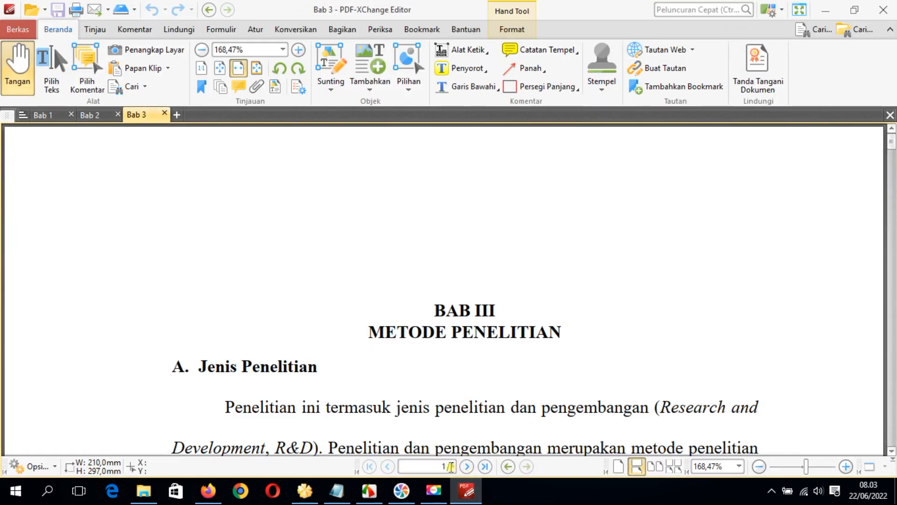
left_click(94, 115)
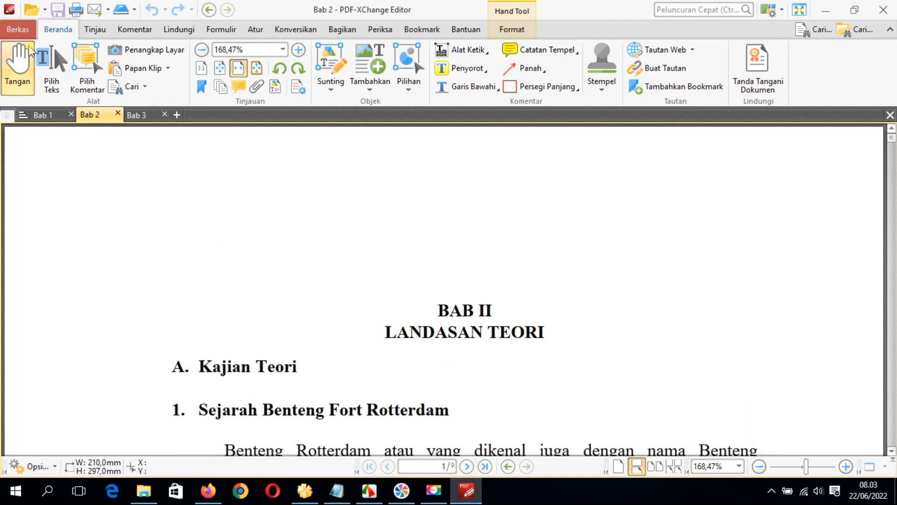
left_click(42, 115)
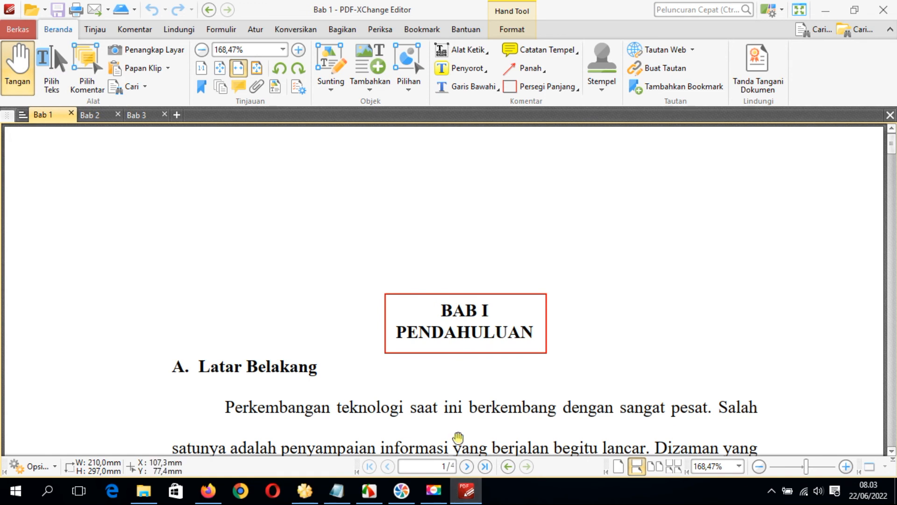